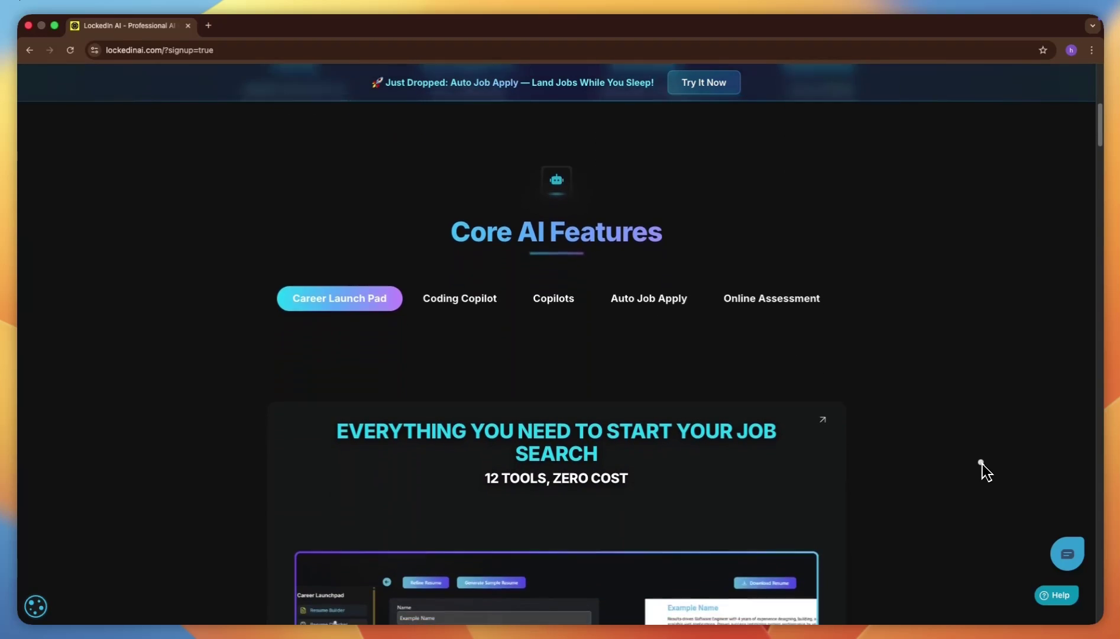
Browse the LockedIn AI landing page, then start signing up for a free account.
{"action": "scroll", "coordinate": [983, 463], "scroll_direction": "down", "scroll_amount": 2}
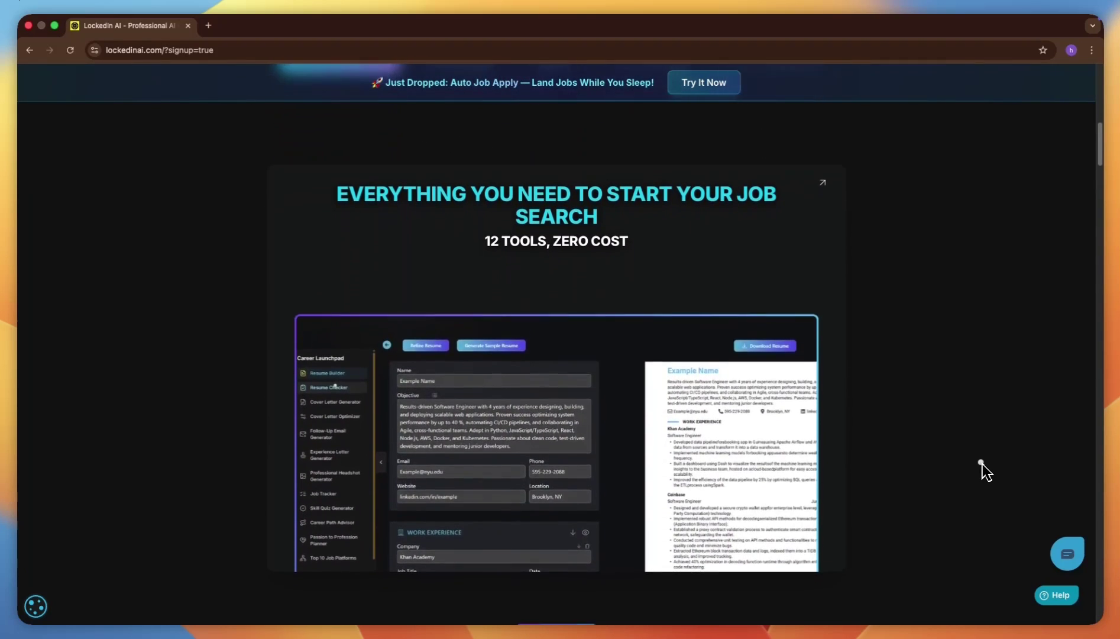
{"action": "scroll", "coordinate": [983, 464], "scroll_direction": "down", "scroll_amount": 1}
{"action": "scroll", "coordinate": [982, 463], "scroll_direction": "down", "scroll_amount": 2}
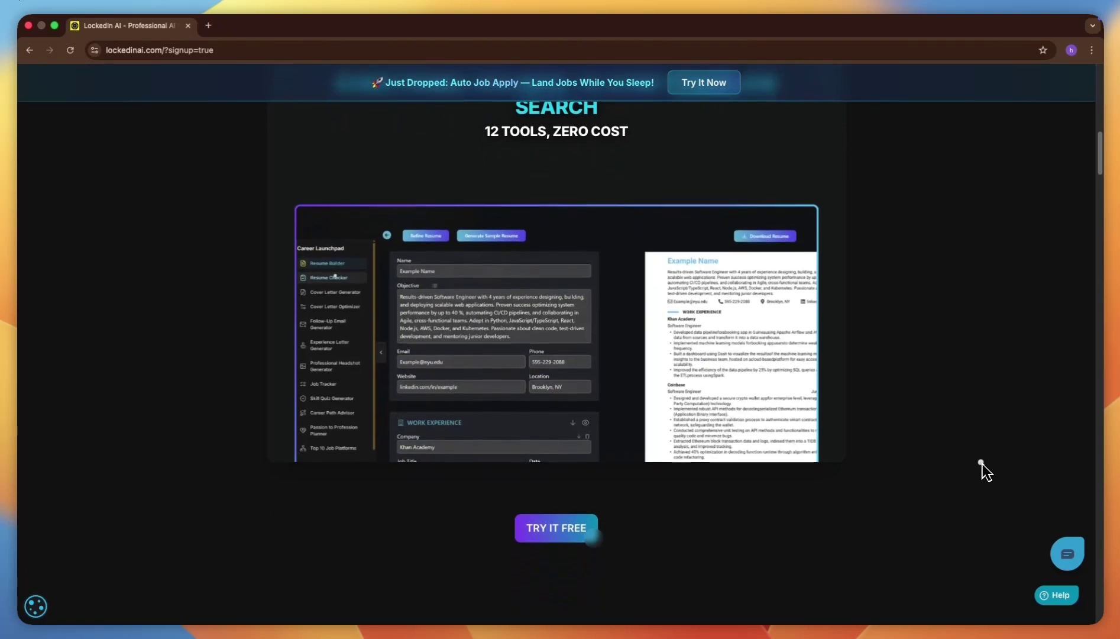
{"action": "scroll", "coordinate": [983, 463], "scroll_direction": "down", "scroll_amount": 2}
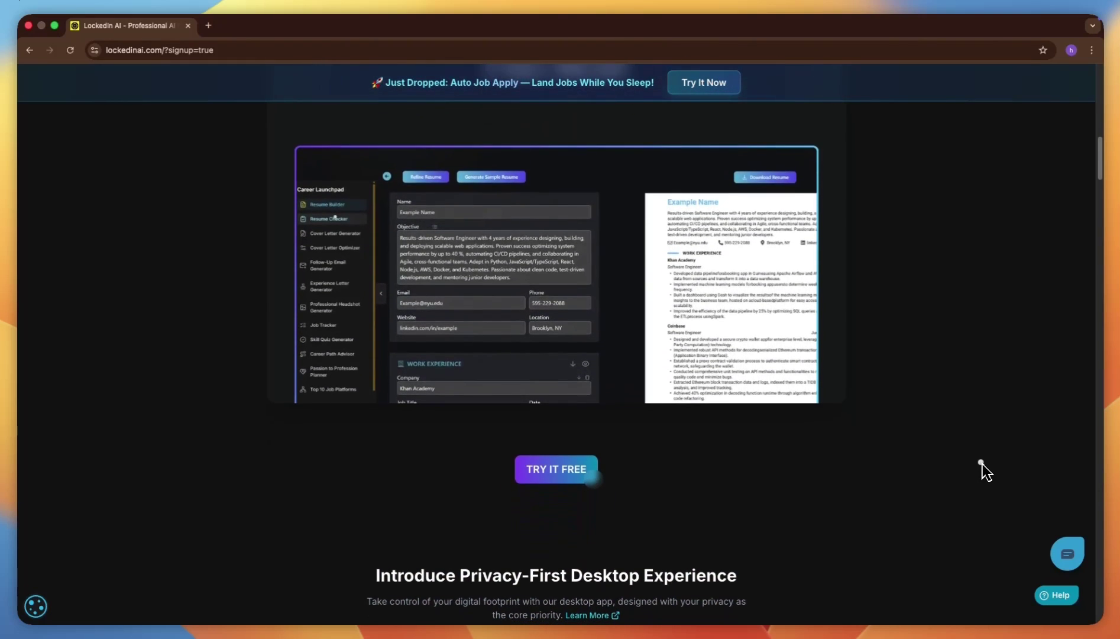
{"action": "scroll", "coordinate": [983, 463], "scroll_direction": "down", "scroll_amount": 2}
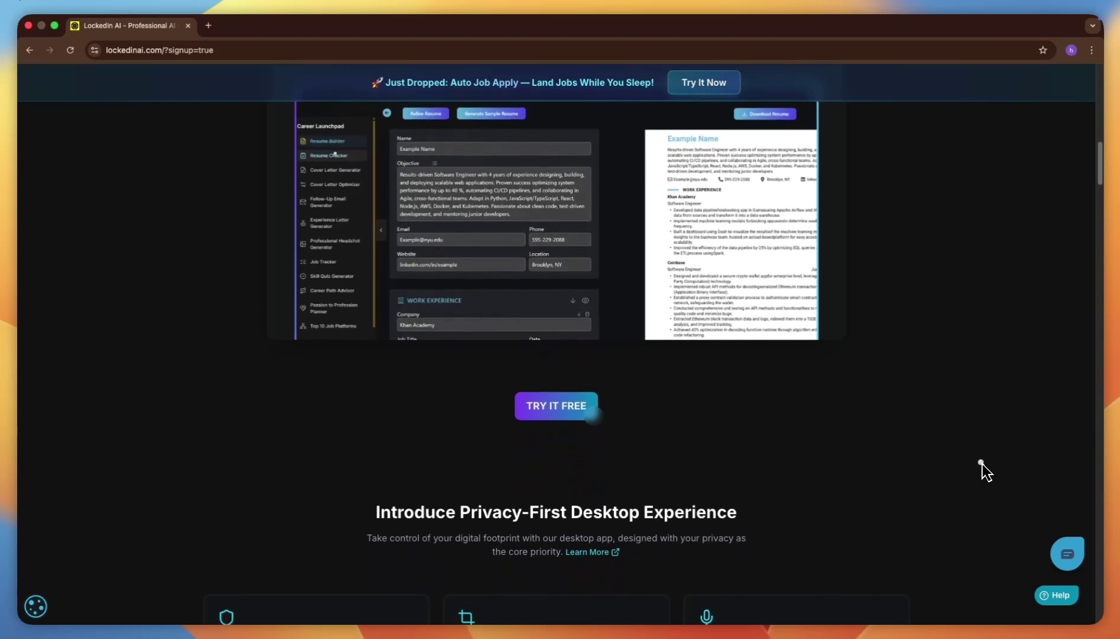
{"action": "scroll", "coordinate": [983, 464], "scroll_direction": "down", "scroll_amount": 2}
{"action": "scroll", "coordinate": [983, 464], "scroll_direction": "down", "scroll_amount": 2}
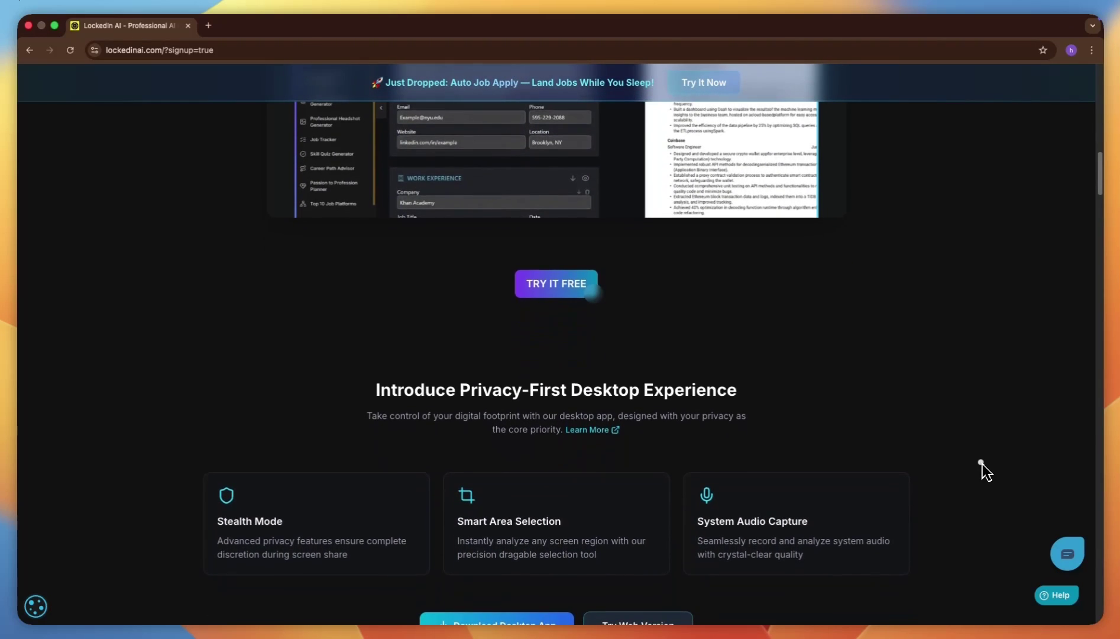
{"action": "scroll", "coordinate": [983, 463], "scroll_direction": "down", "scroll_amount": 2}
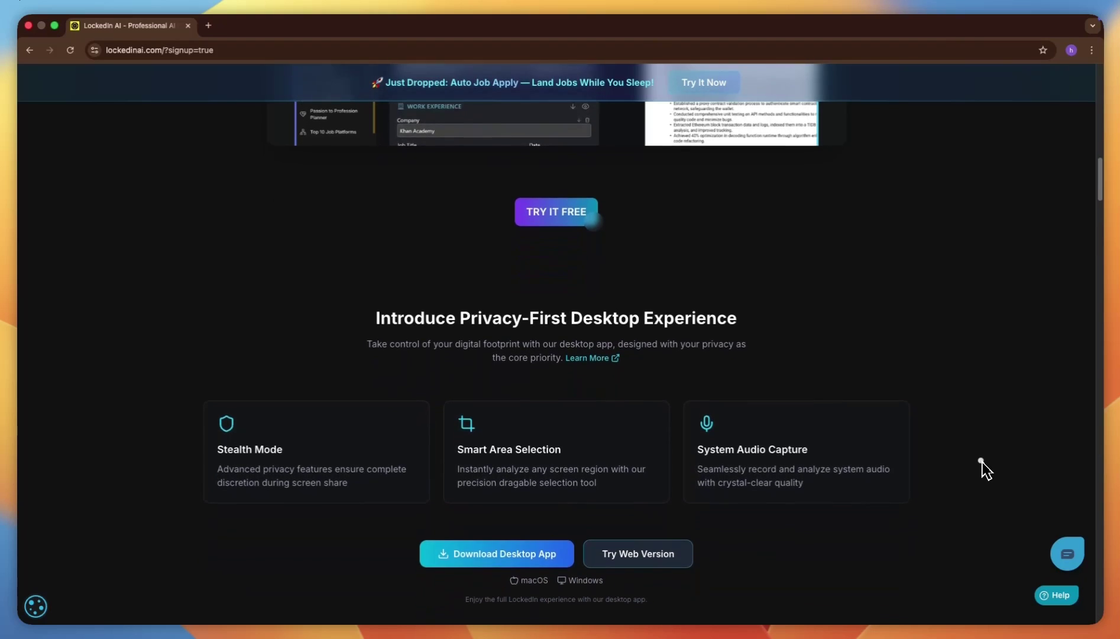
{"action": "scroll", "coordinate": [983, 463], "scroll_direction": "down", "scroll_amount": 5}
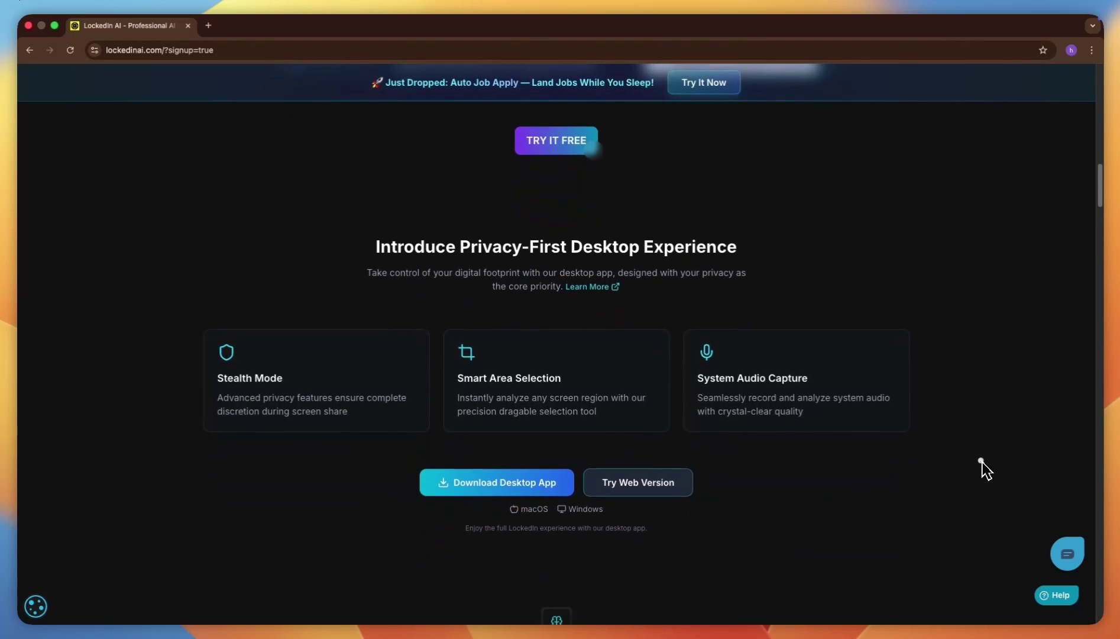
{"action": "scroll", "coordinate": [982, 464], "scroll_direction": "down", "scroll_amount": 3}
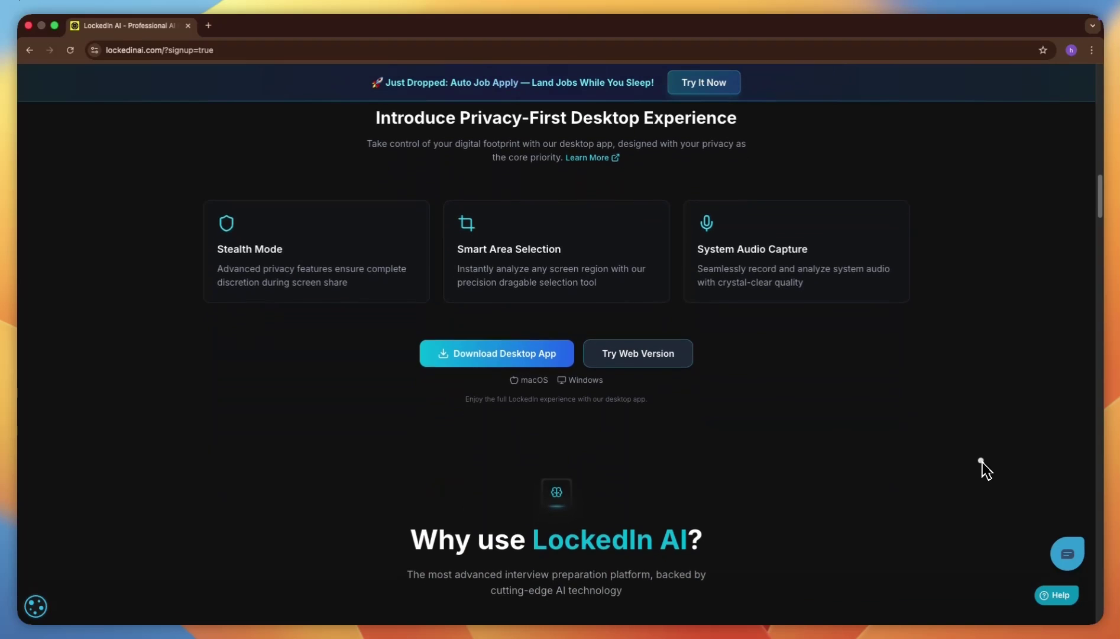
{"action": "scroll", "coordinate": [983, 464], "scroll_direction": "down", "scroll_amount": 5}
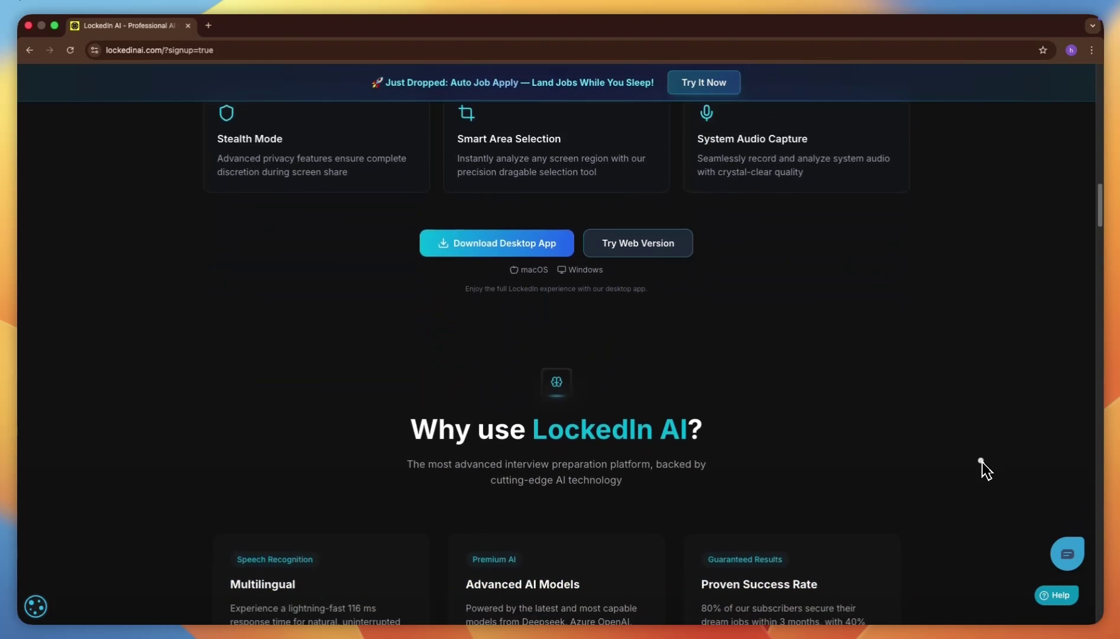
{"action": "scroll", "coordinate": [983, 467], "scroll_direction": "down", "scroll_amount": 7}
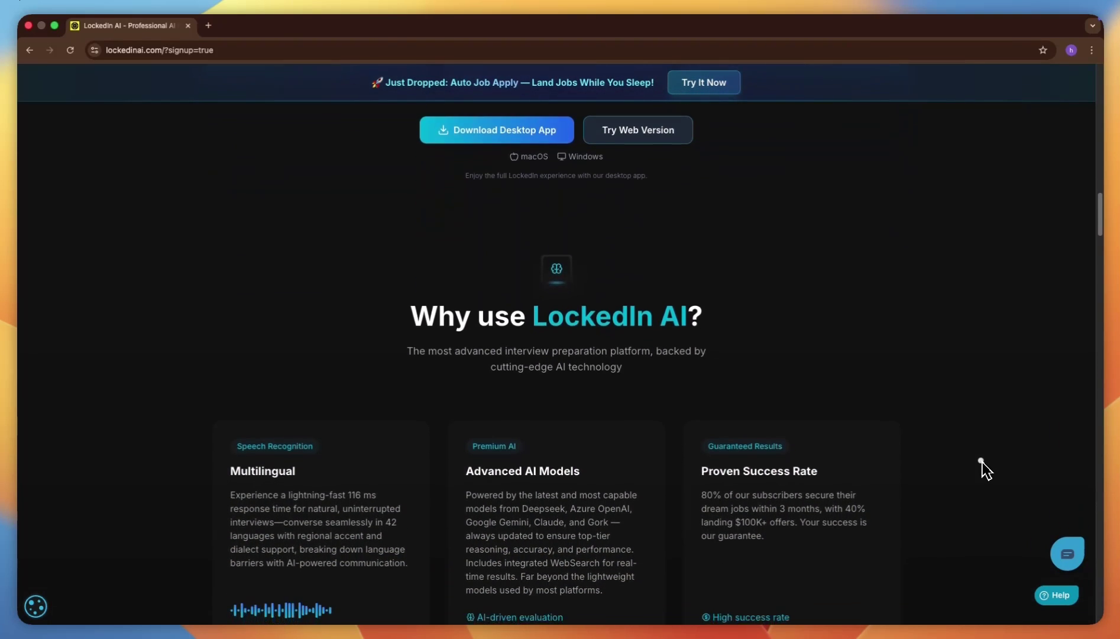
{"action": "scroll", "coordinate": [982, 461], "scroll_direction": "down", "scroll_amount": 3}
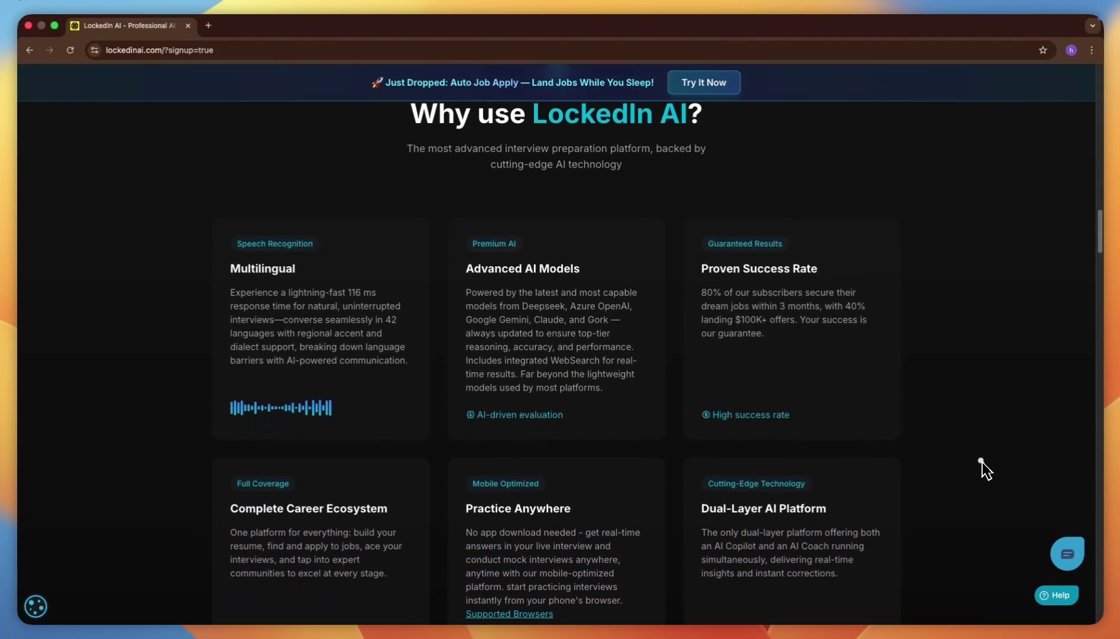
{"action": "scroll", "coordinate": [981, 463], "scroll_direction": "up", "scroll_amount": 15}
{"action": "scroll", "coordinate": [981, 464], "scroll_direction": "down", "scroll_amount": 5}
{"action": "scroll", "coordinate": [982, 464], "scroll_direction": "up", "scroll_amount": 10}
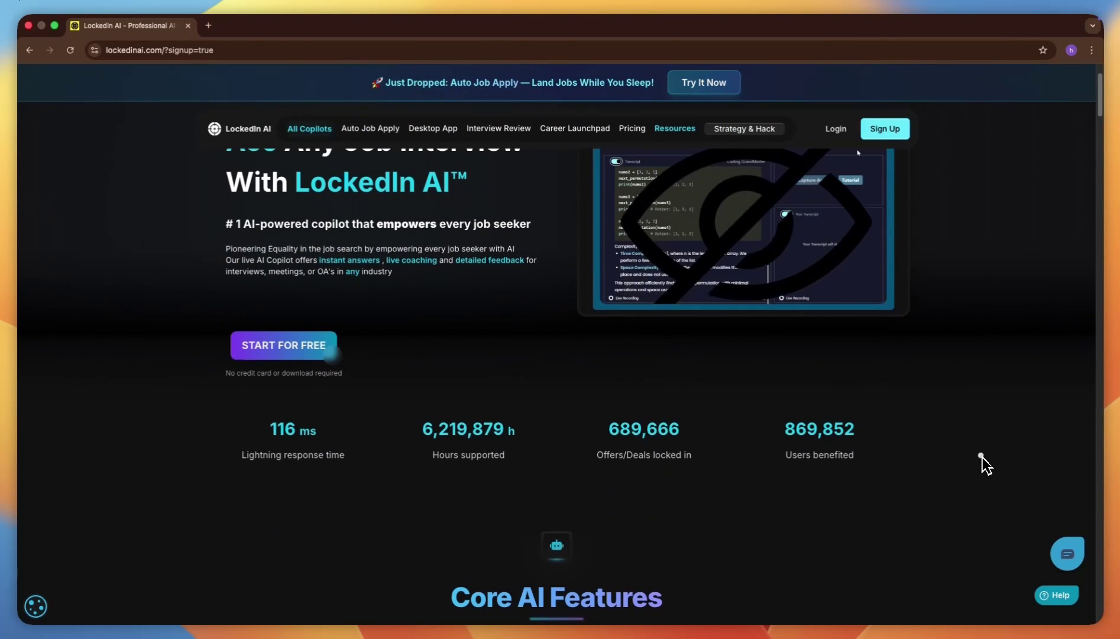
{"action": "scroll", "coordinate": [982, 464], "scroll_direction": "up", "scroll_amount": 2}
{"action": "scroll", "coordinate": [981, 463], "scroll_direction": "up", "scroll_amount": 2}
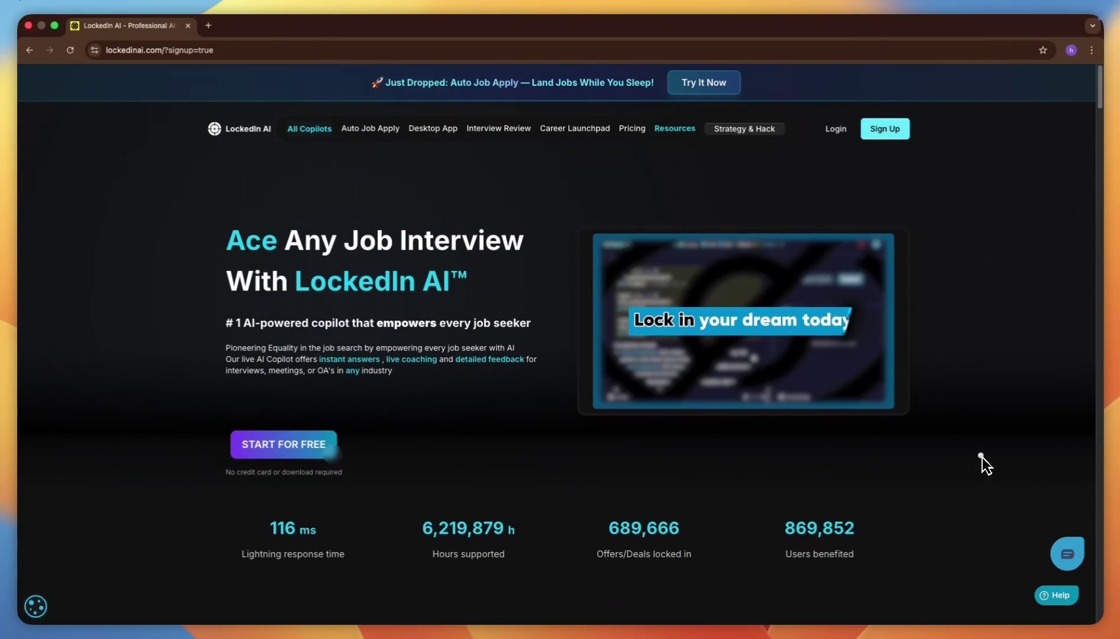
{"action": "scroll", "coordinate": [982, 463], "scroll_direction": "up", "scroll_amount": 2}
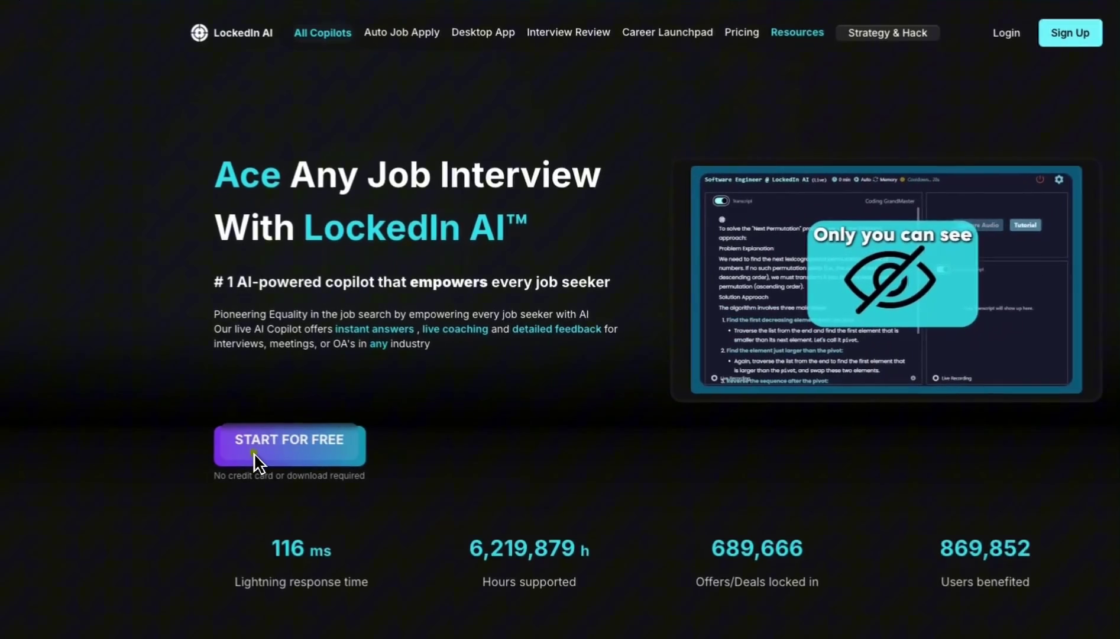
{"action": "left_click", "coordinate": [253, 450]}
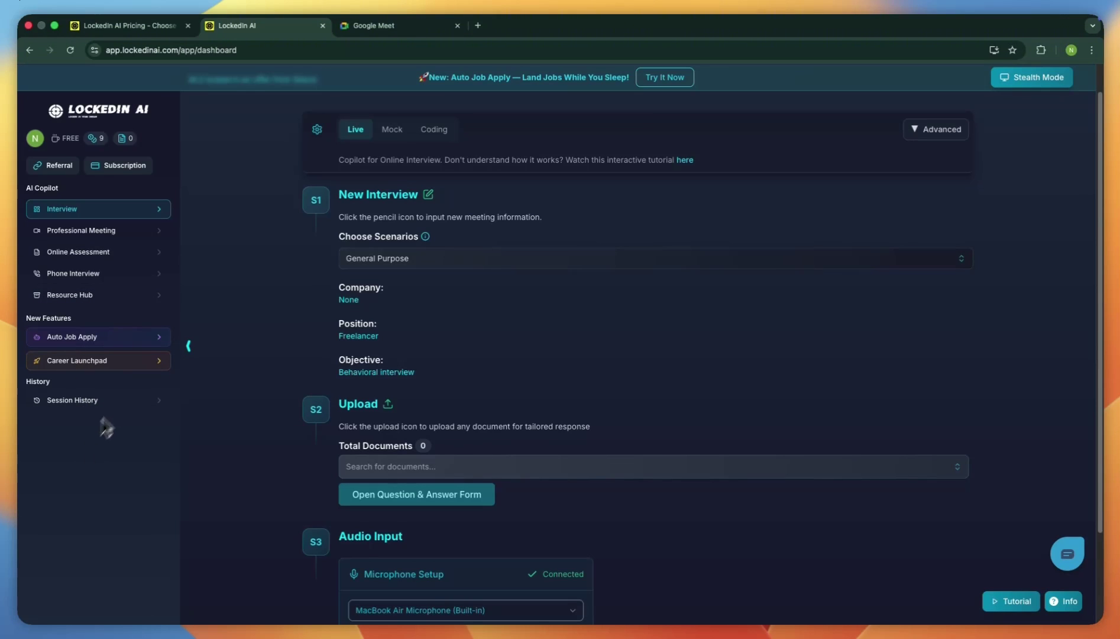
Check the account profile for an active plan, then go to the Interview copilot setup.
{"action": "left_click", "coordinate": [35, 139]}
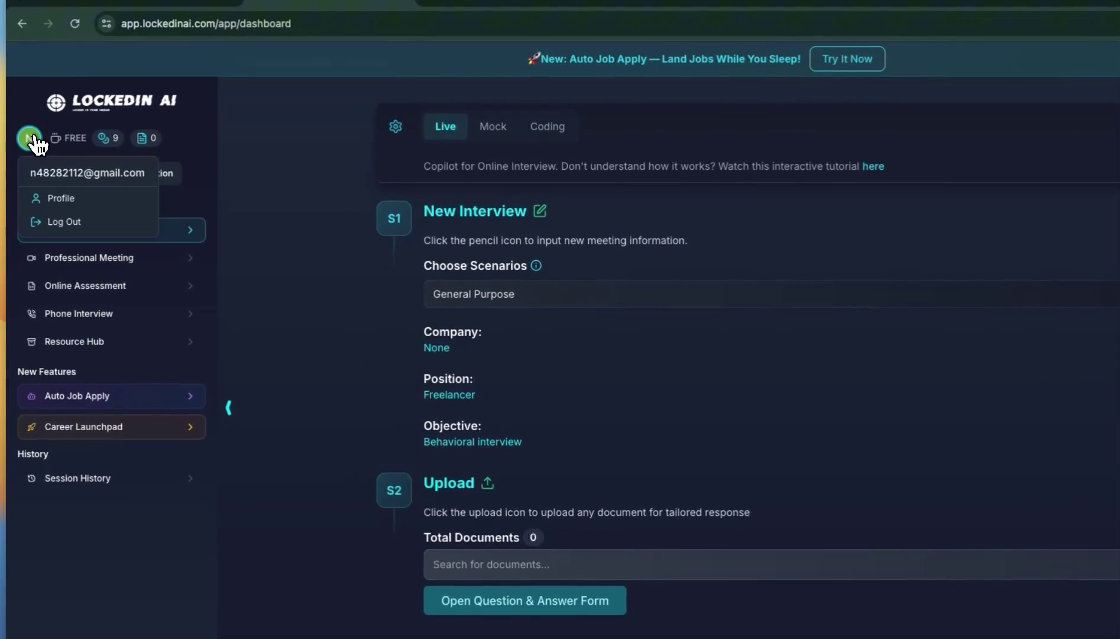
{"action": "left_click", "coordinate": [56, 197]}
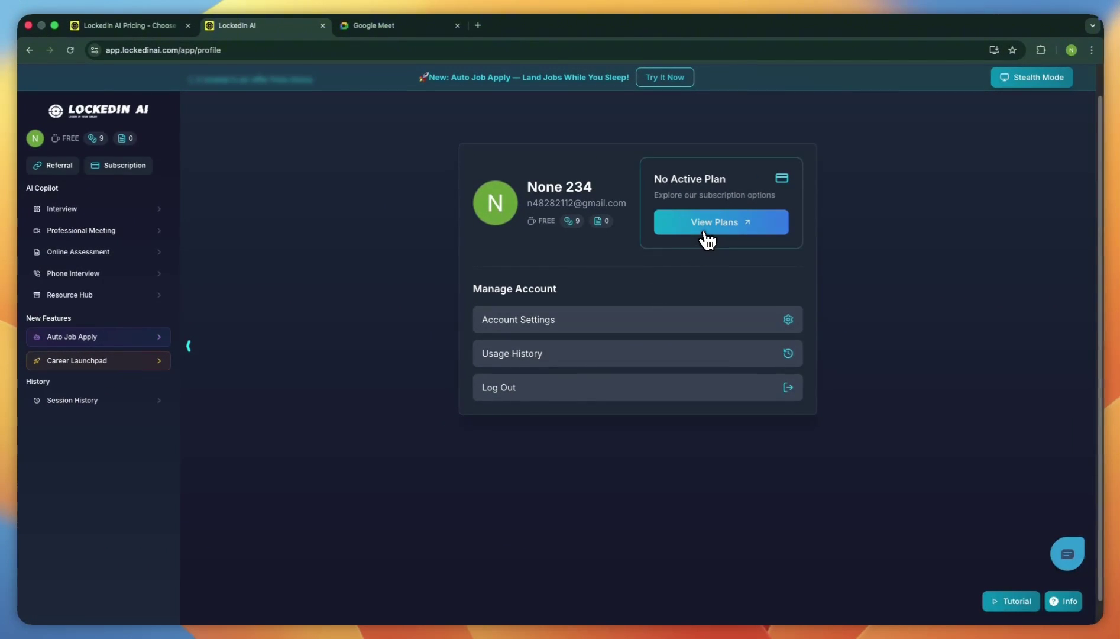
{"action": "left_click", "coordinate": [110, 212]}
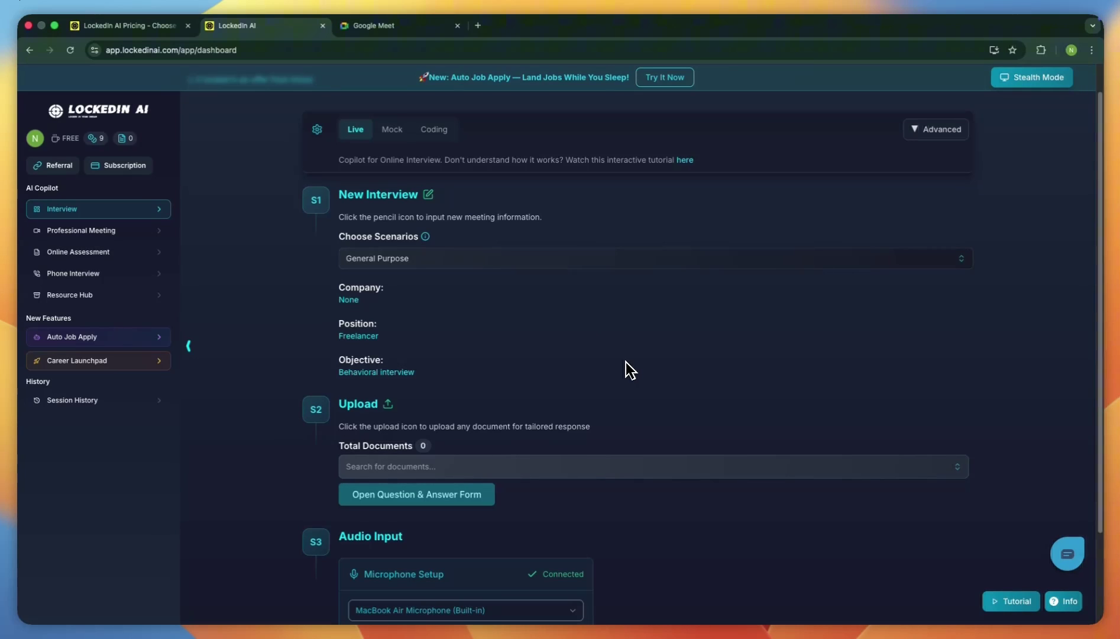
Look through the Choose Scenarios list without picking a scenario.
{"action": "left_click", "coordinate": [469, 269]}
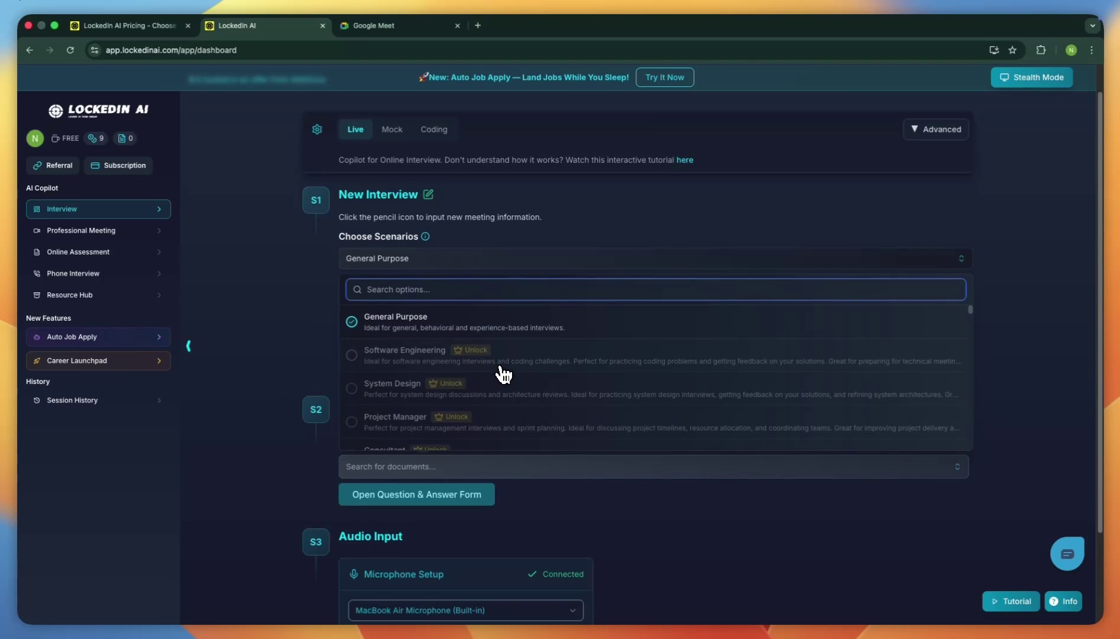
{"action": "scroll", "coordinate": [503, 374], "scroll_direction": "down", "scroll_amount": 2}
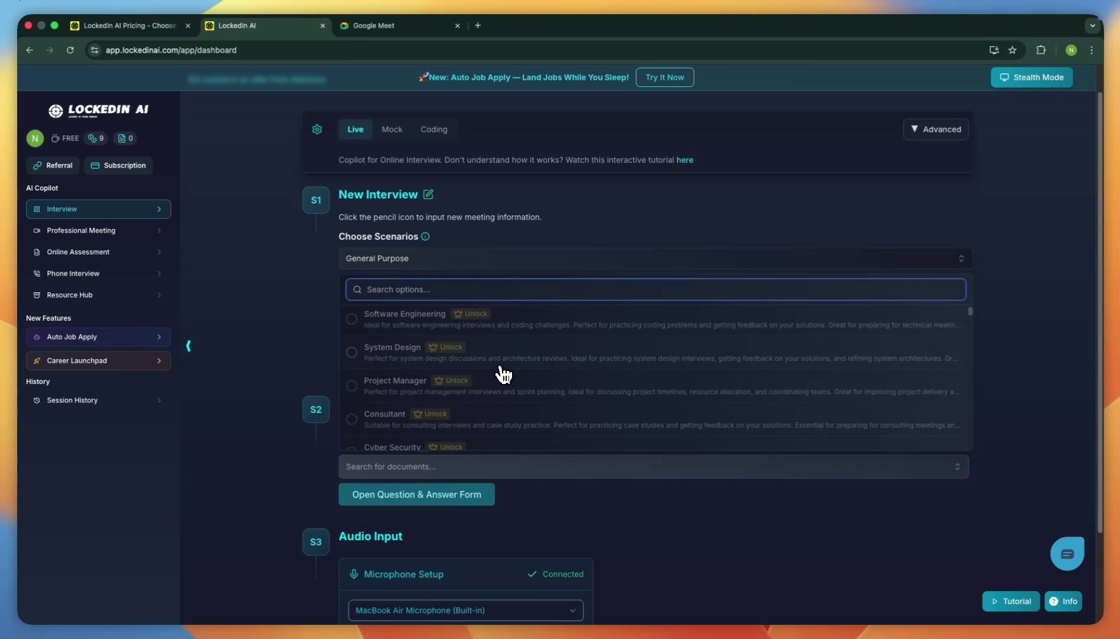
{"action": "scroll", "coordinate": [504, 374], "scroll_direction": "up", "scroll_amount": 2}
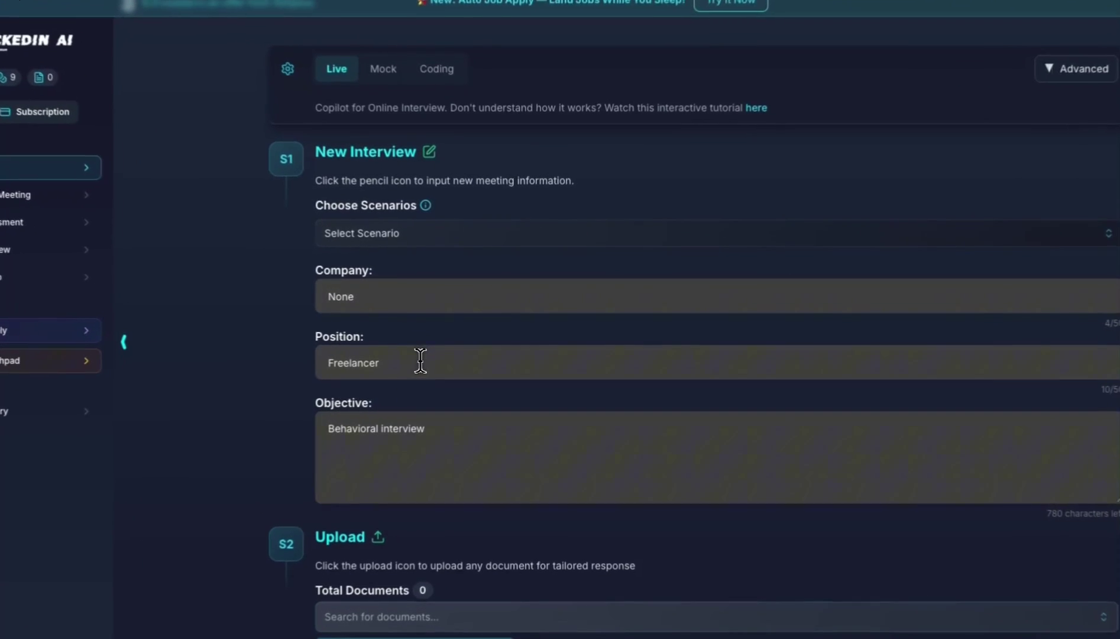
Make the Position (Freelancer) and Objective (Behavioral interview) fields editable.
{"action": "left_click", "coordinate": [419, 360]}
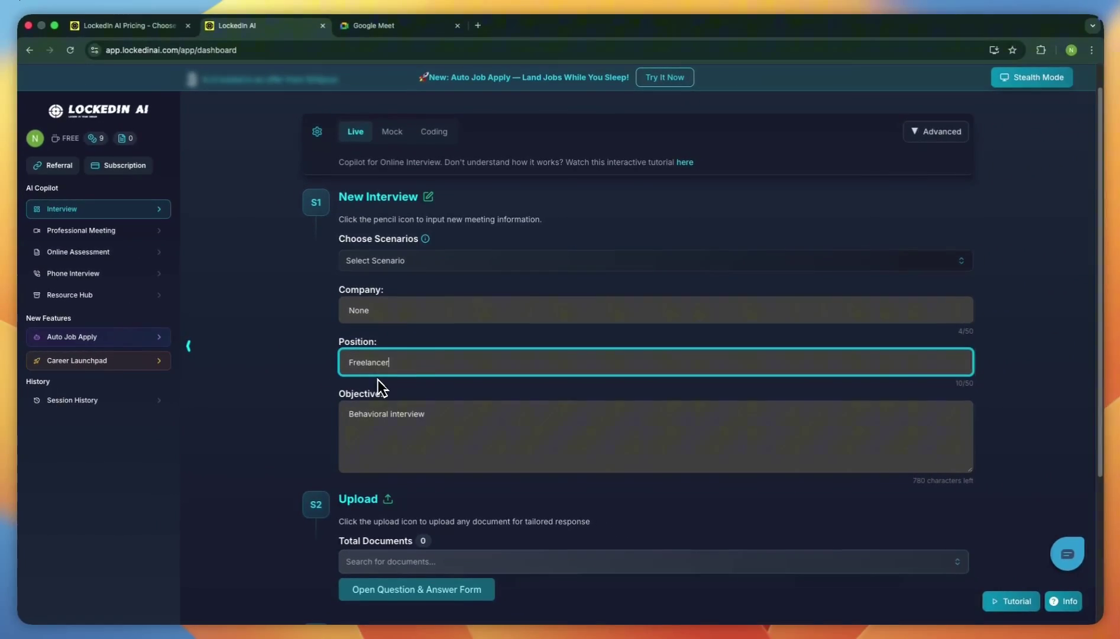
{"action": "left_click", "coordinate": [411, 465]}
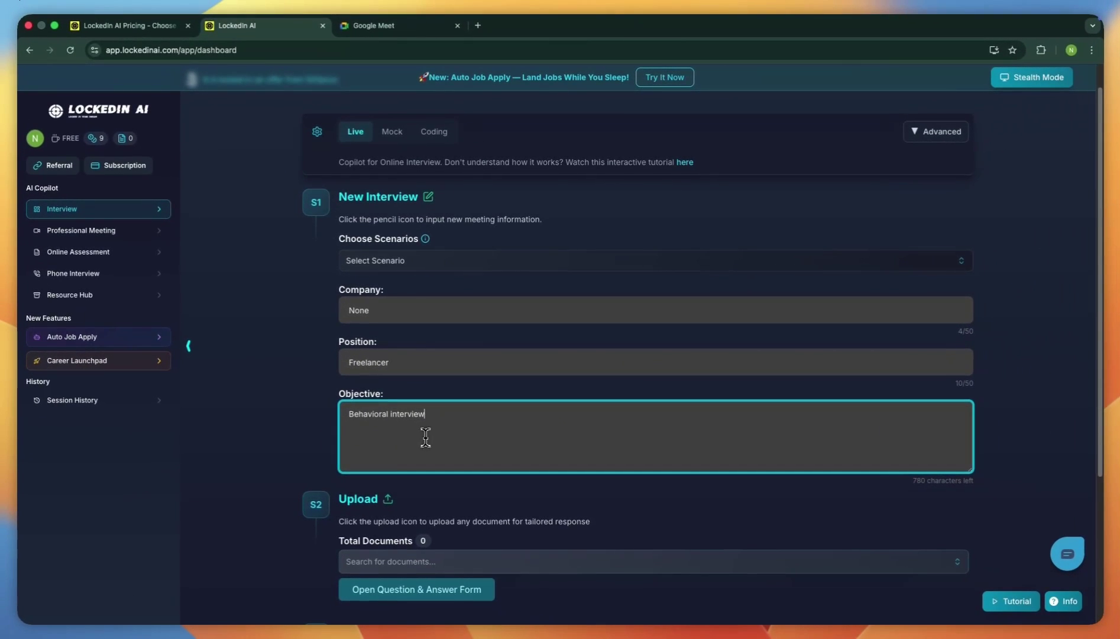
{"action": "scroll", "coordinate": [427, 449], "scroll_direction": "down", "scroll_amount": 1}
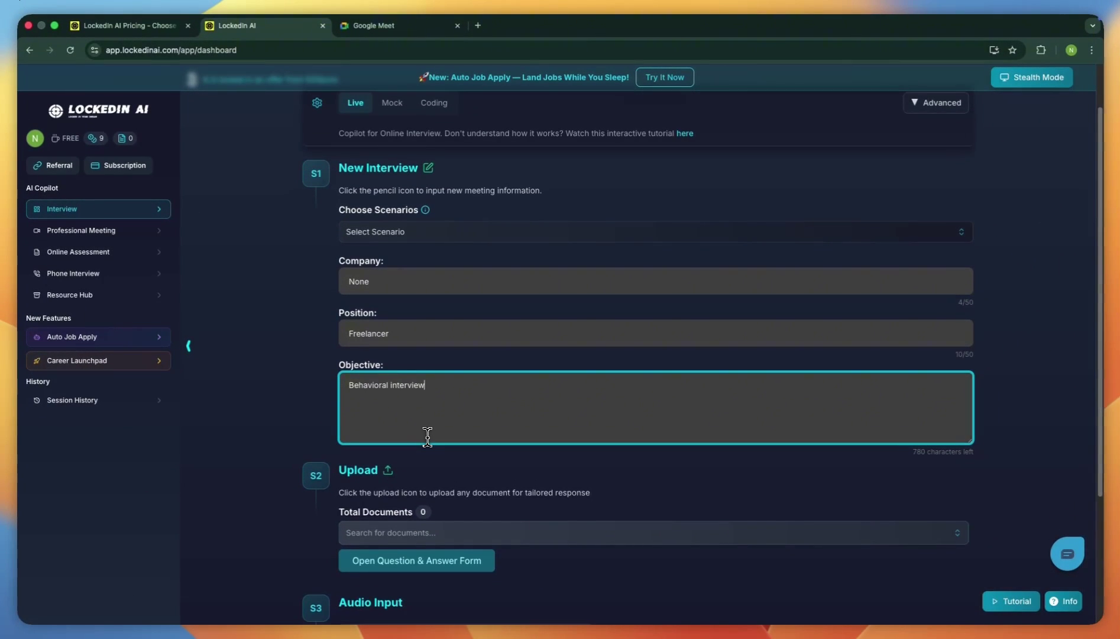
{"action": "scroll", "coordinate": [429, 436], "scroll_direction": "down", "scroll_amount": 3}
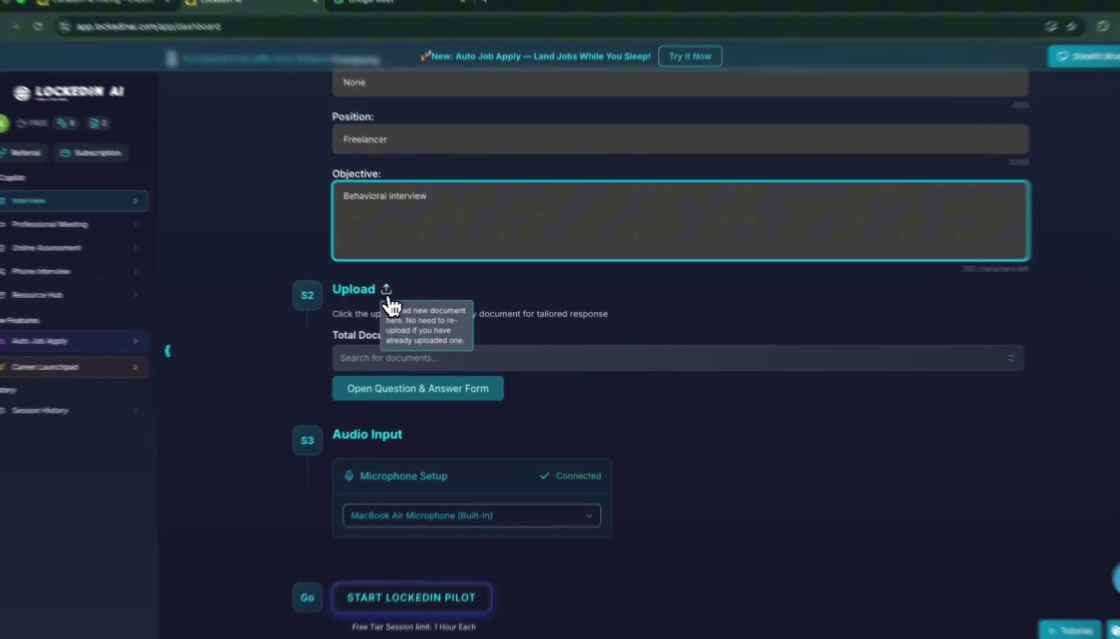
{"action": "left_click", "coordinate": [388, 290]}
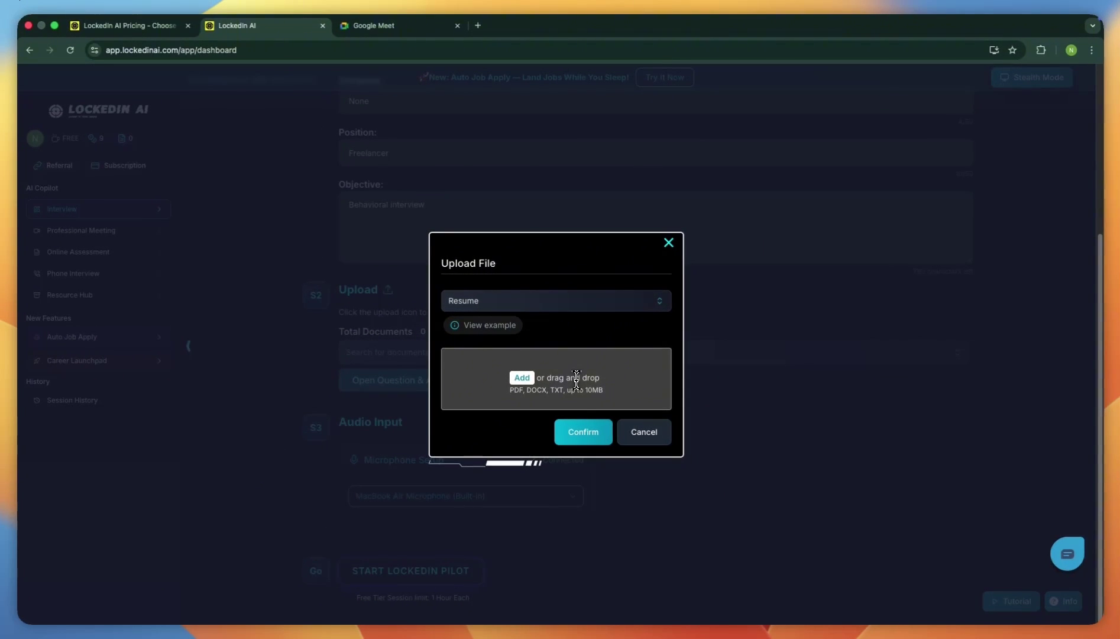
{"action": "left_click", "coordinate": [580, 305]}
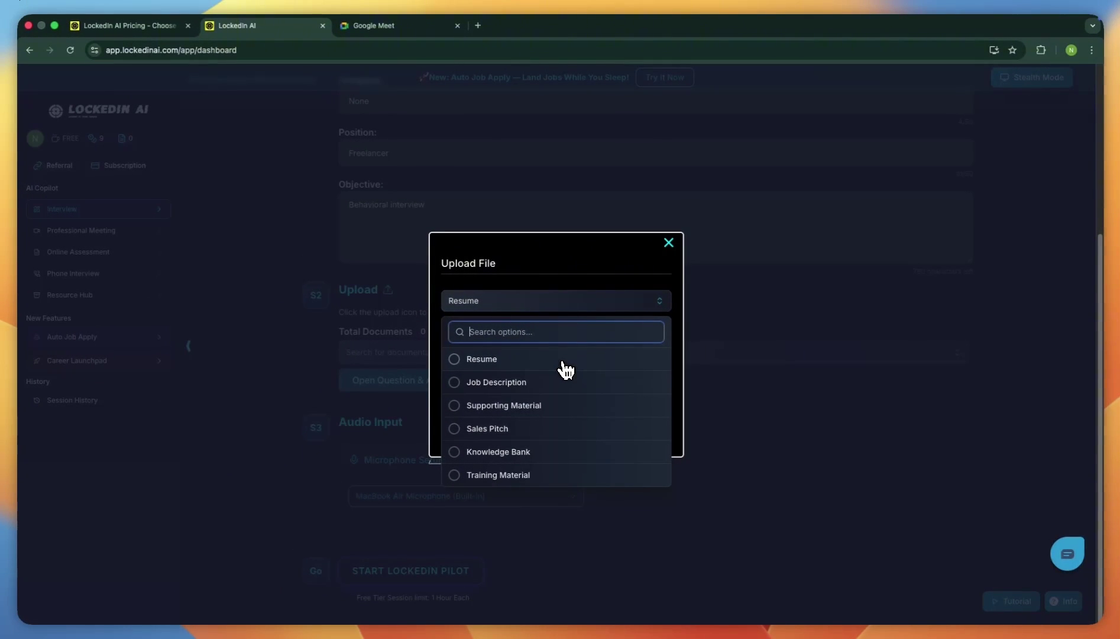
{"action": "left_click", "coordinate": [701, 425]}
{"action": "left_click", "coordinate": [646, 437]}
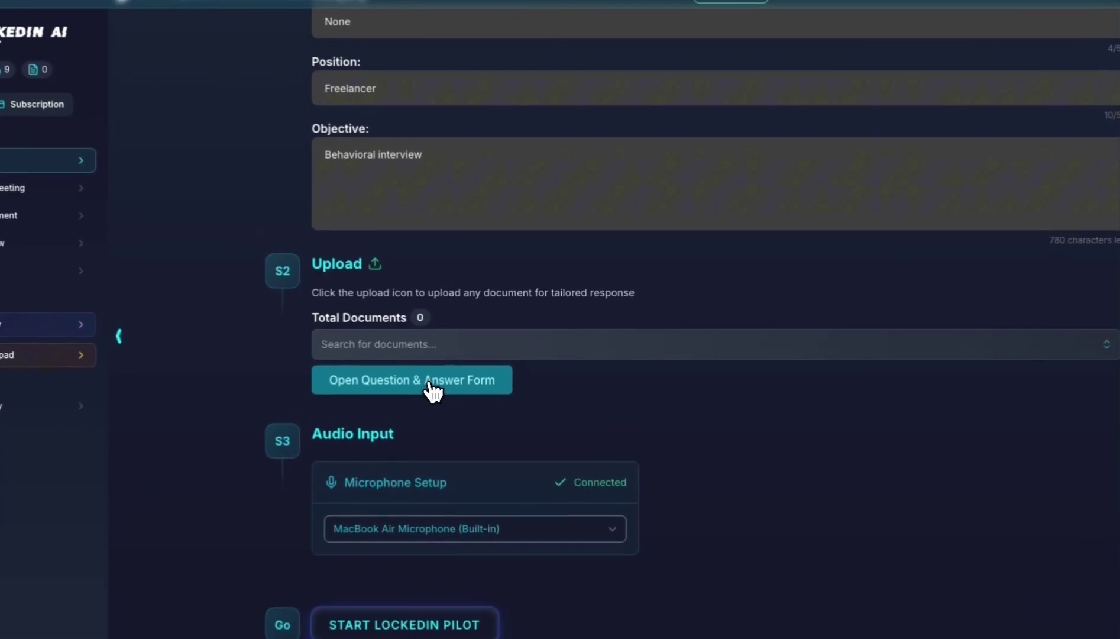
Set a new question-and-answer entry to Active, save it and close the form.
{"action": "left_click", "coordinate": [433, 384]}
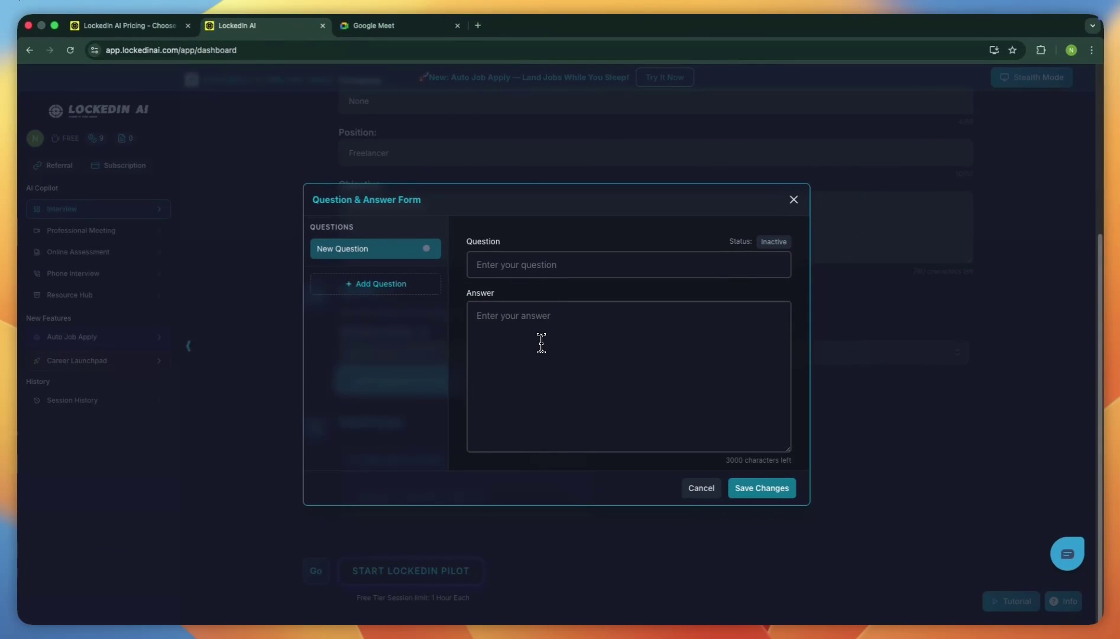
{"action": "left_click", "coordinate": [772, 242]}
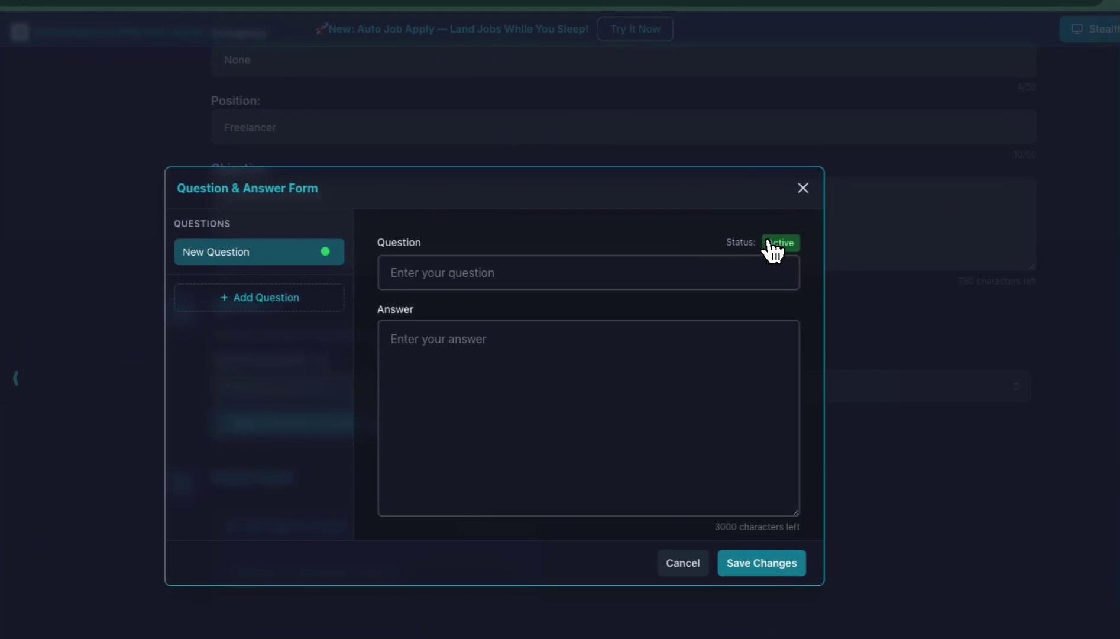
{"action": "left_click", "coordinate": [758, 567]}
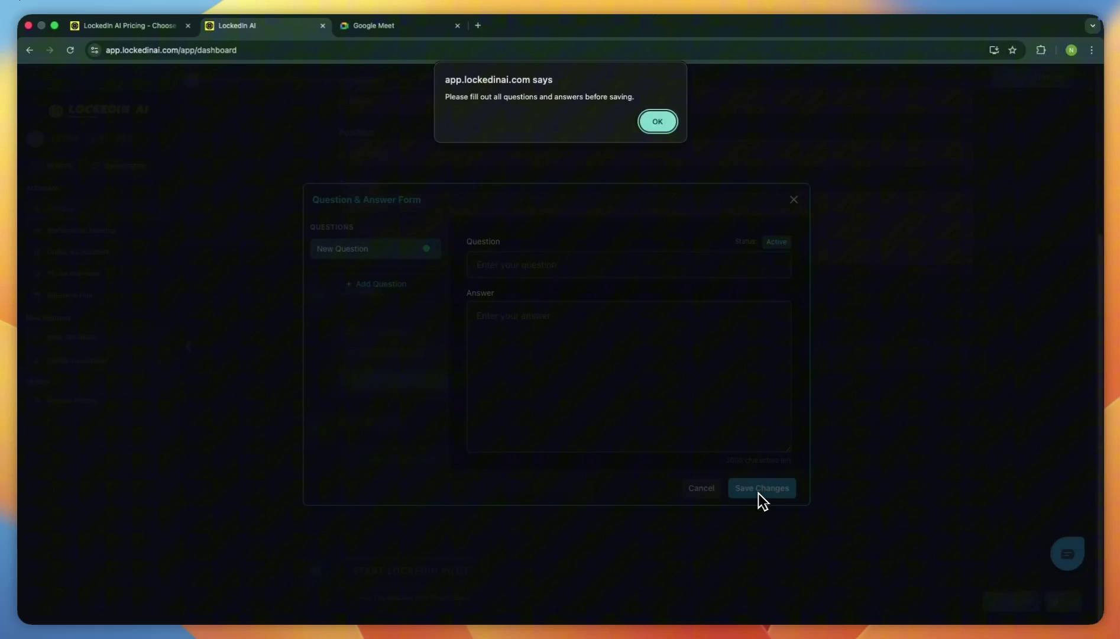
{"action": "key", "text": "Return"}
{"action": "left_click", "coordinate": [693, 495]}
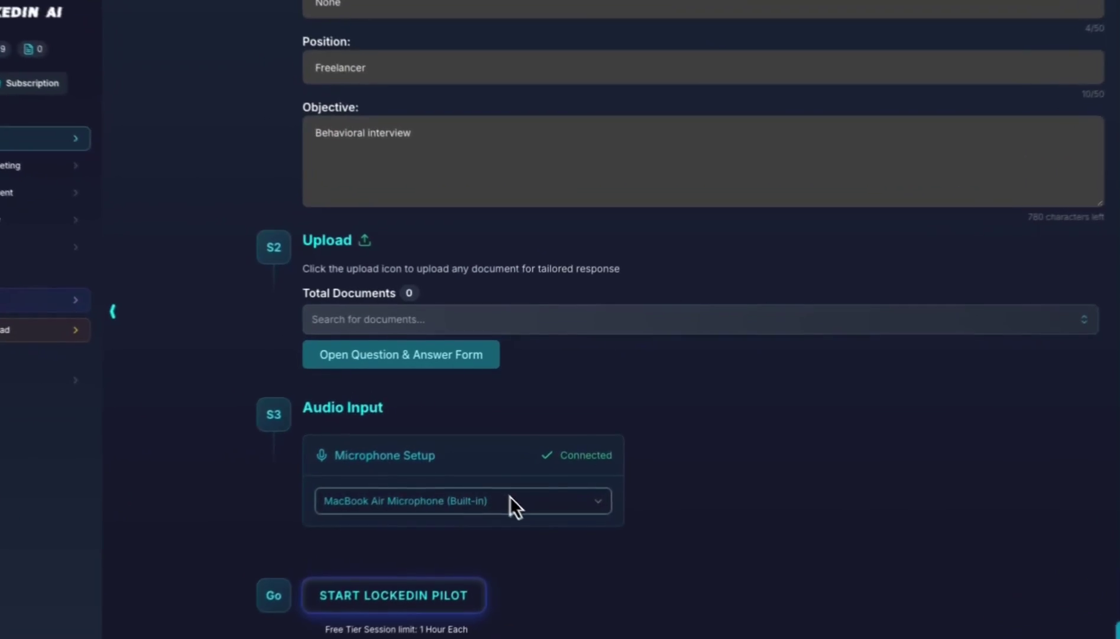
Select 'MacBook Air Microphone (Built-in)' as the audio input.
{"action": "left_click", "coordinate": [507, 495]}
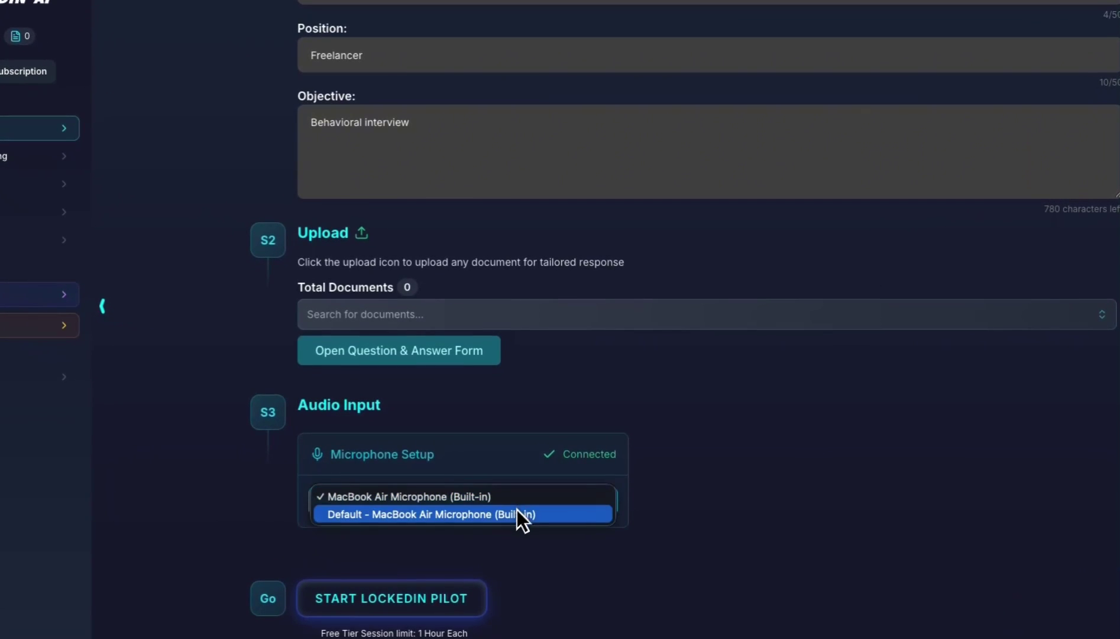
{"action": "left_click", "coordinate": [517, 498]}
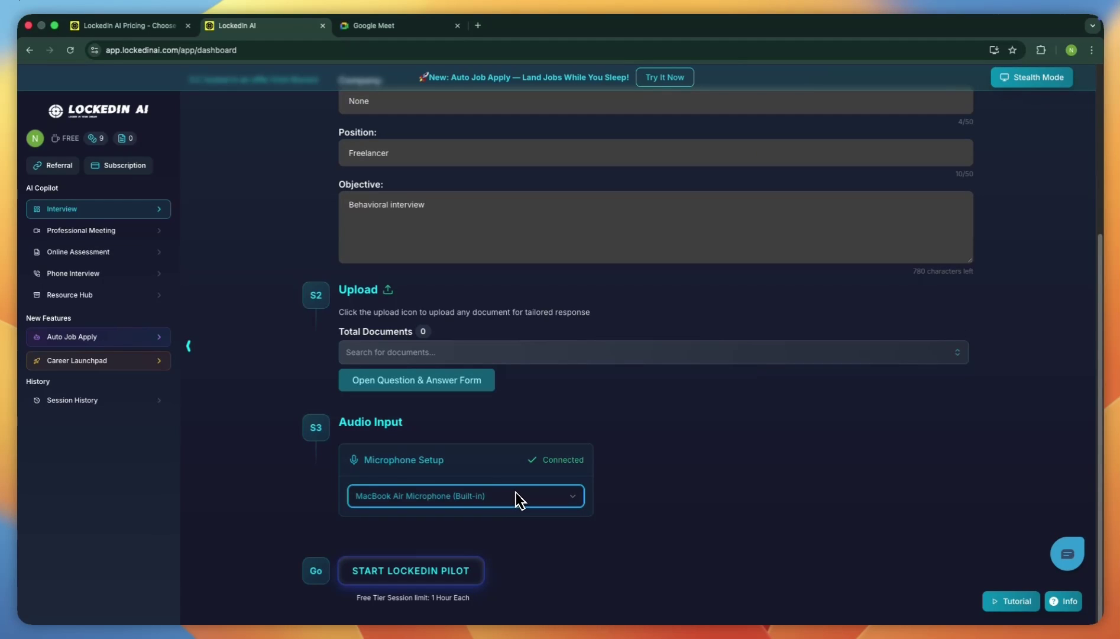
{"action": "scroll", "coordinate": [518, 496], "scroll_direction": "up", "scroll_amount": 5}
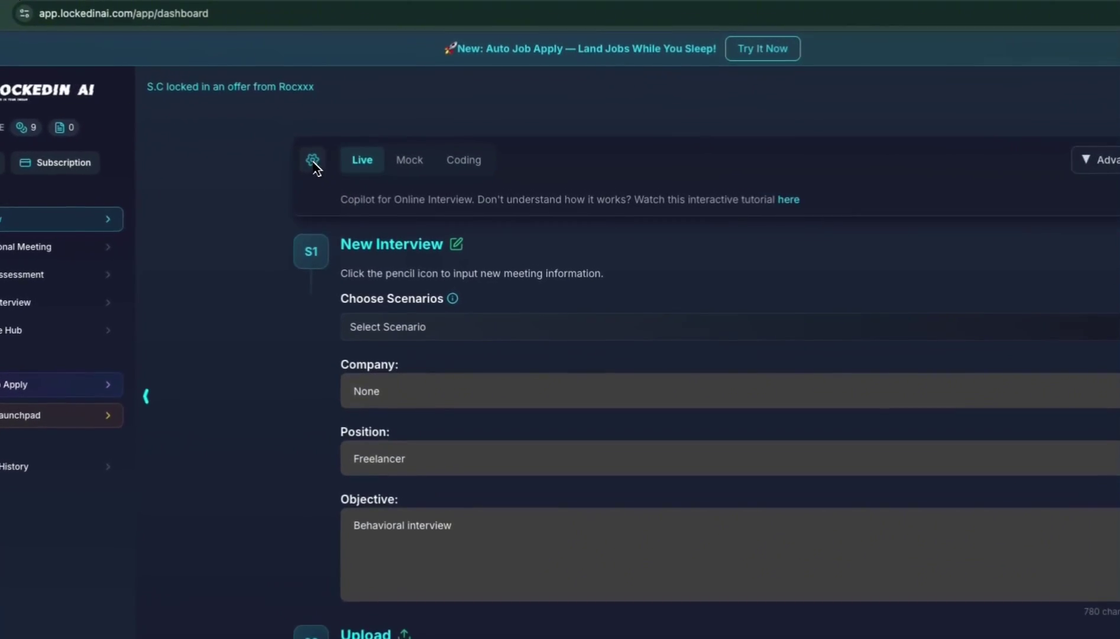
Make copilot responses Detailed, keeping the United States language and accent.
{"action": "left_click", "coordinate": [313, 161]}
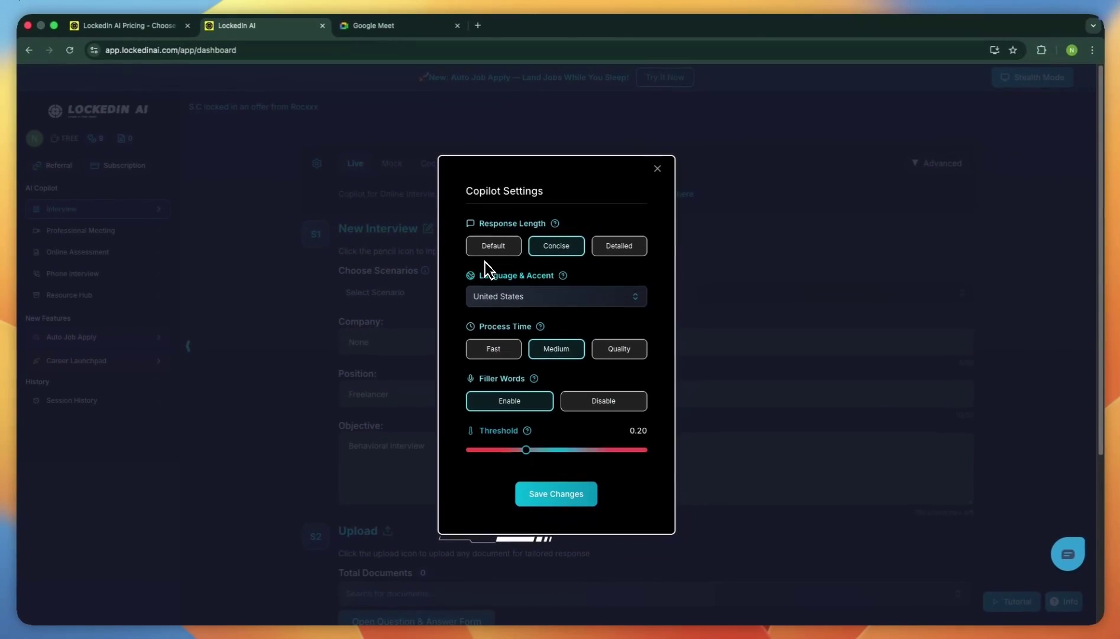
{"action": "left_click", "coordinate": [605, 254]}
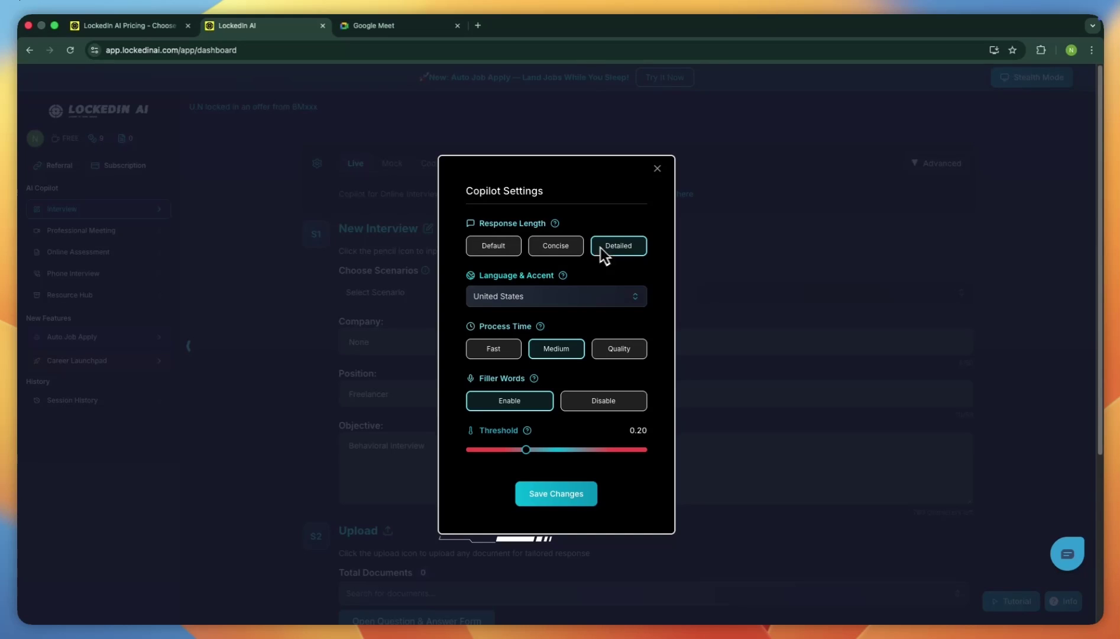
{"action": "left_click", "coordinate": [543, 298]}
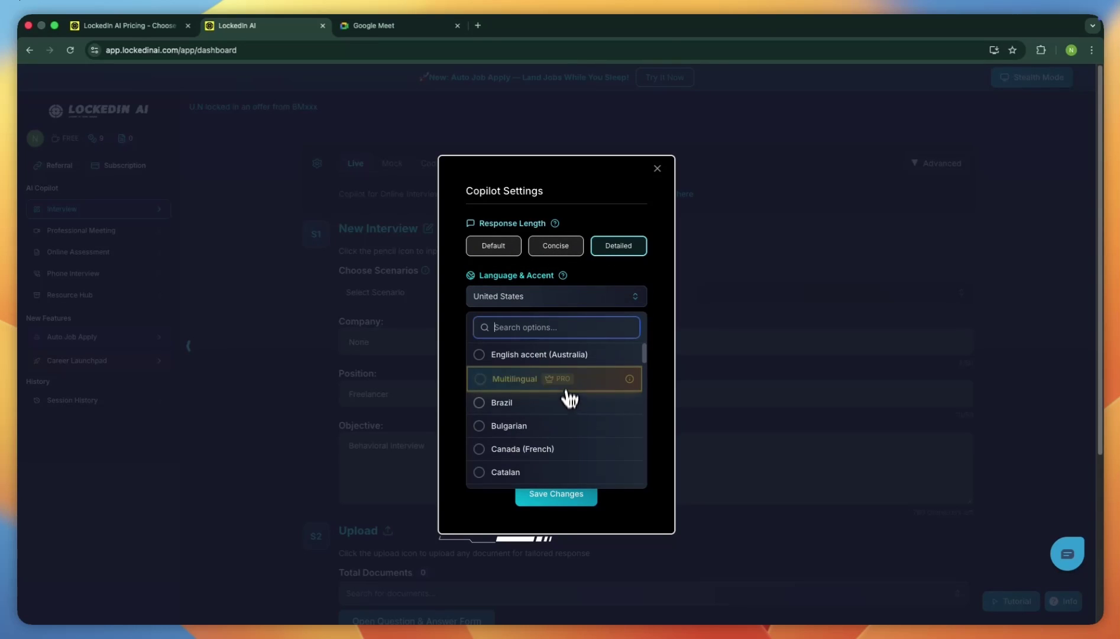
{"action": "scroll", "coordinate": [568, 408], "scroll_direction": "down", "scroll_amount": 5}
{"action": "left_click", "coordinate": [666, 402]}
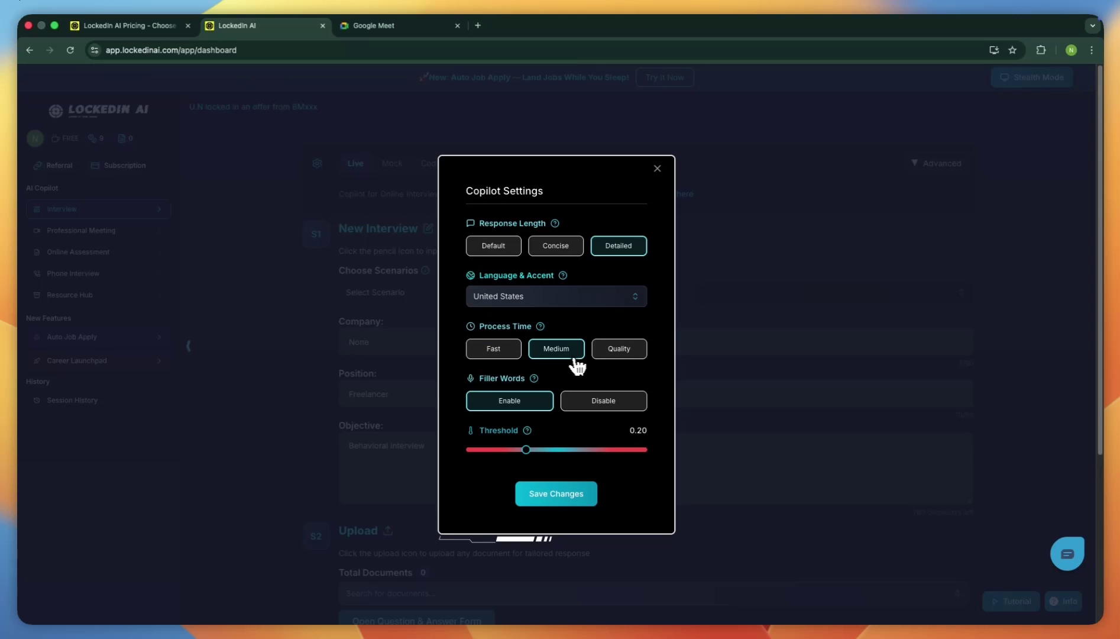
Set process time to Quality and threshold to 0.25, then save the settings.
{"action": "left_click", "coordinate": [513, 352]}
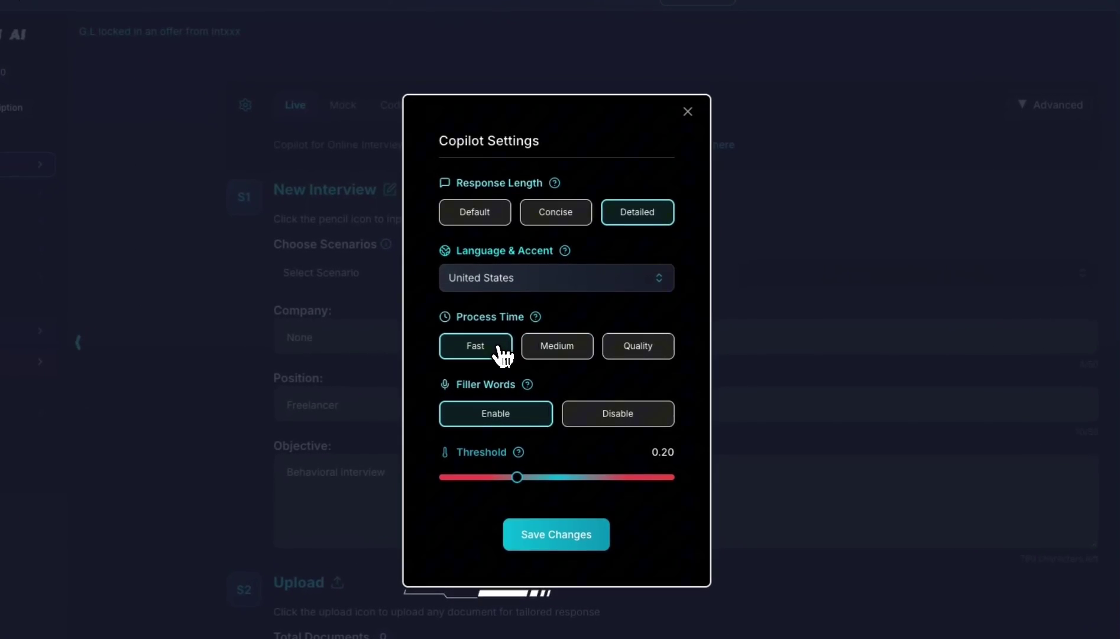
{"action": "left_click", "coordinate": [559, 350]}
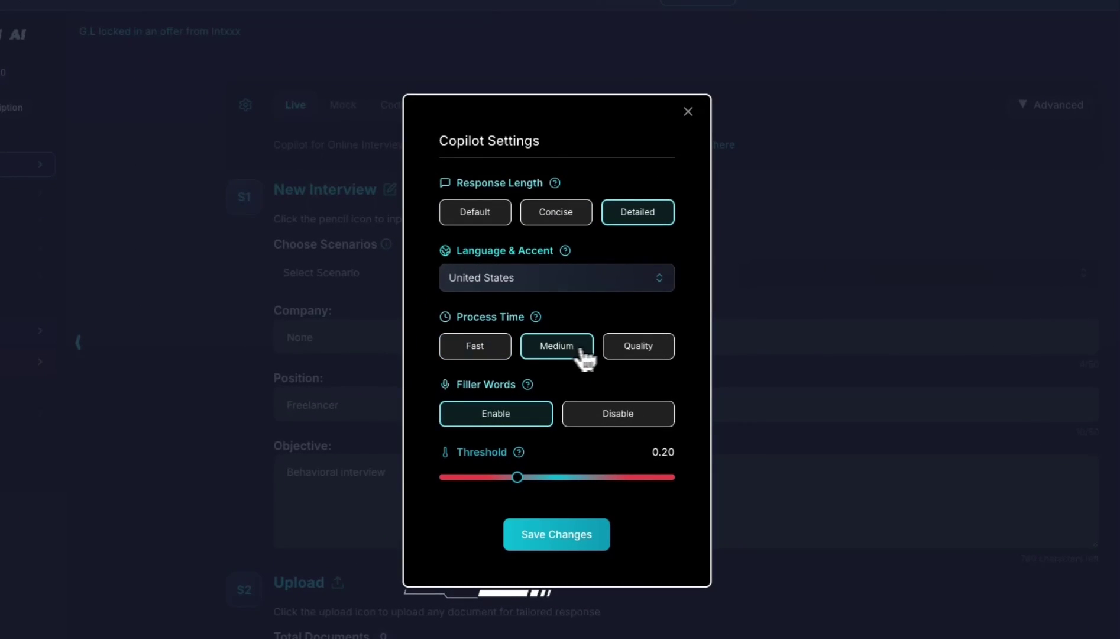
{"action": "left_click", "coordinate": [623, 354]}
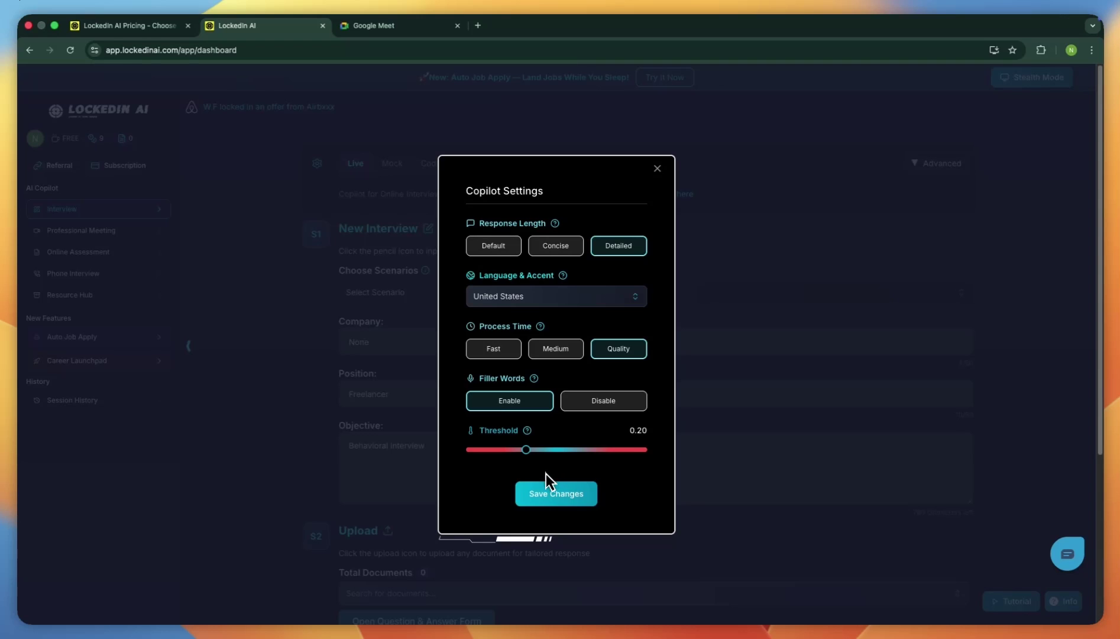
{"action": "left_click_drag", "start_coordinate": [525, 450], "coordinate": [557, 454]}
{"action": "left_click", "coordinate": [560, 494]}
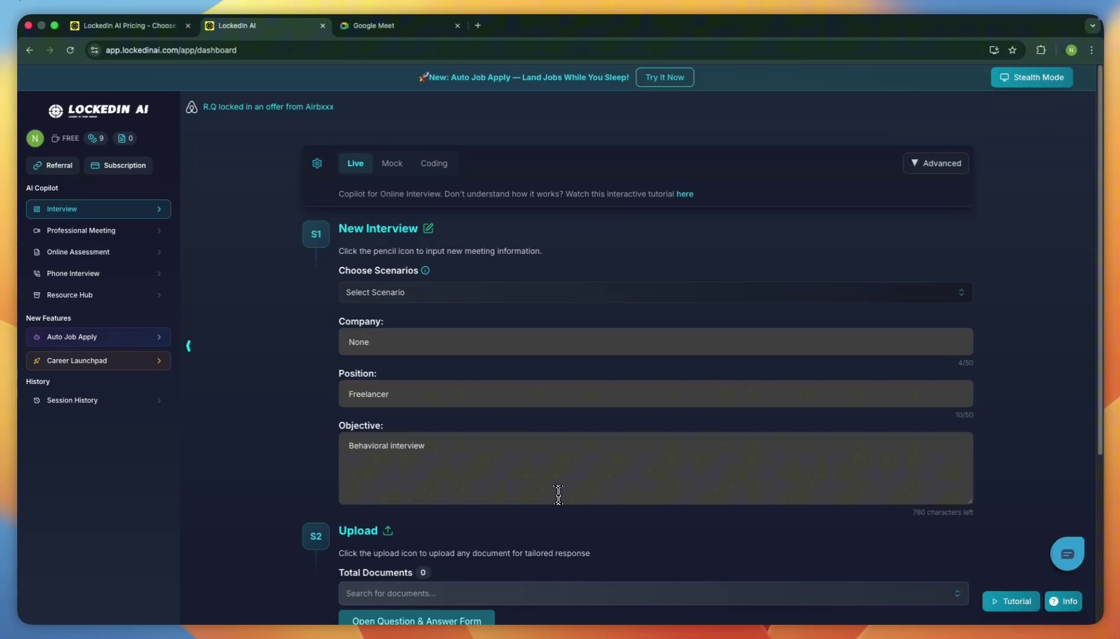
In Bruce's preferences, set the industry to None and the tone to Conversational.
{"action": "left_click", "coordinate": [945, 163]}
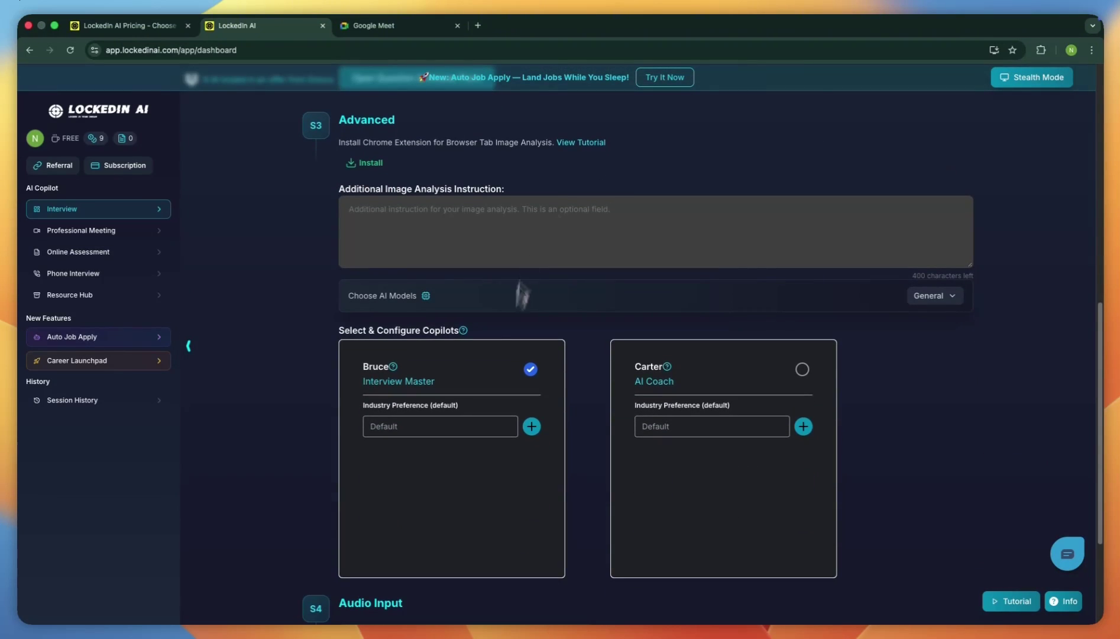
{"action": "left_click", "coordinate": [532, 426]}
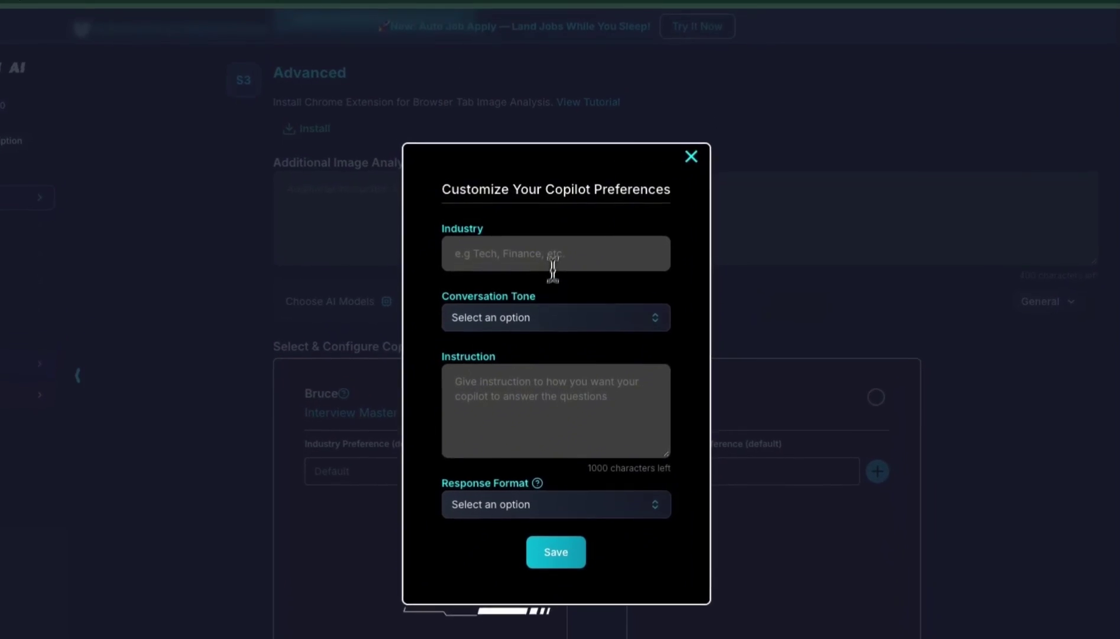
{"action": "left_click", "coordinate": [558, 203]}
{"action": "left_click", "coordinate": [559, 251]}
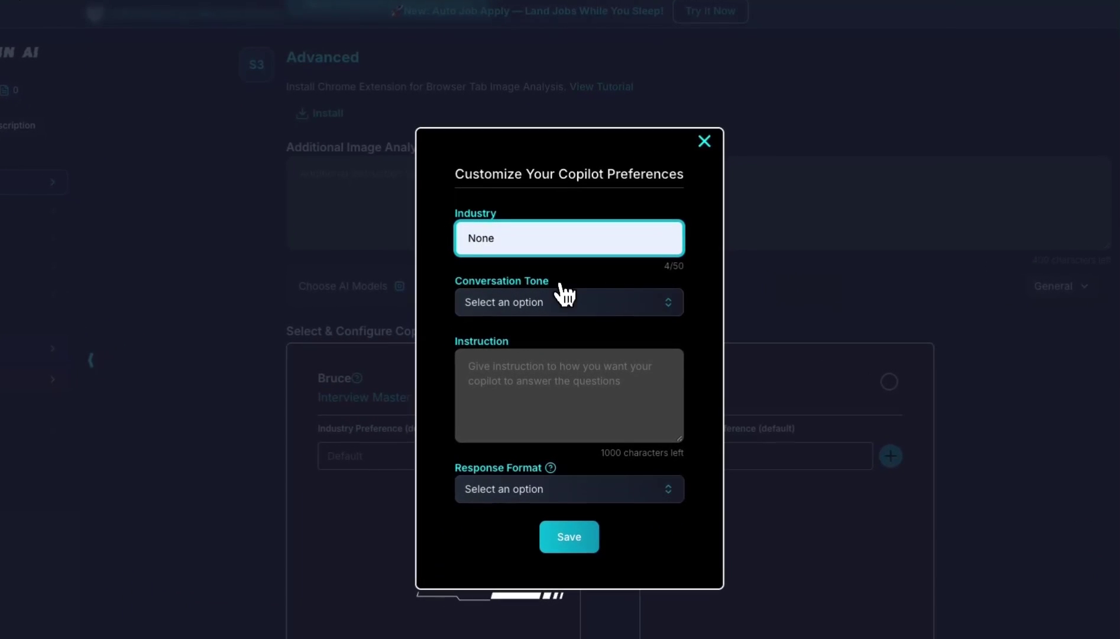
{"action": "left_click", "coordinate": [566, 296]}
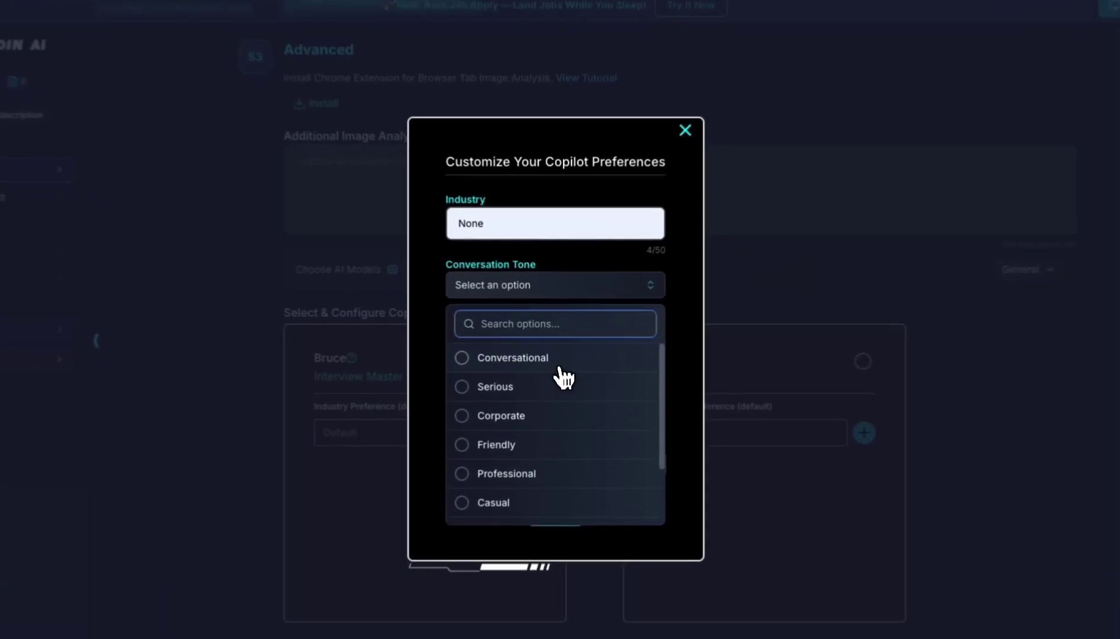
{"action": "left_click", "coordinate": [558, 367]}
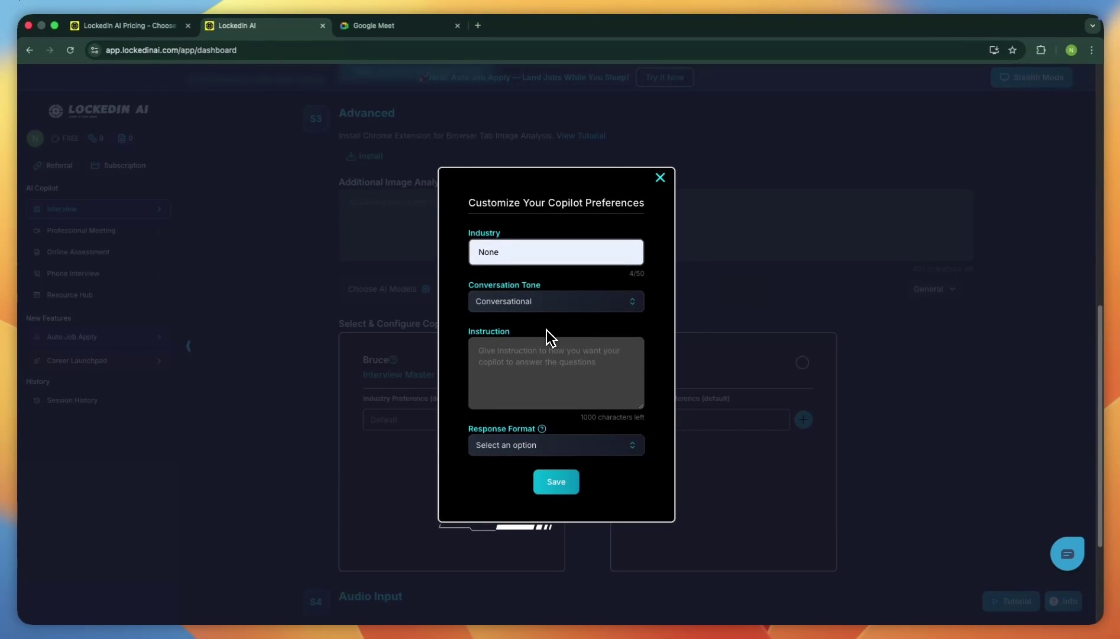
Add a 'calm but confident tone' instruction, choose STAR response format, and save.
{"action": "left_click", "coordinate": [518, 382]}
{"action": "type", "text": "calm but confident tone"}
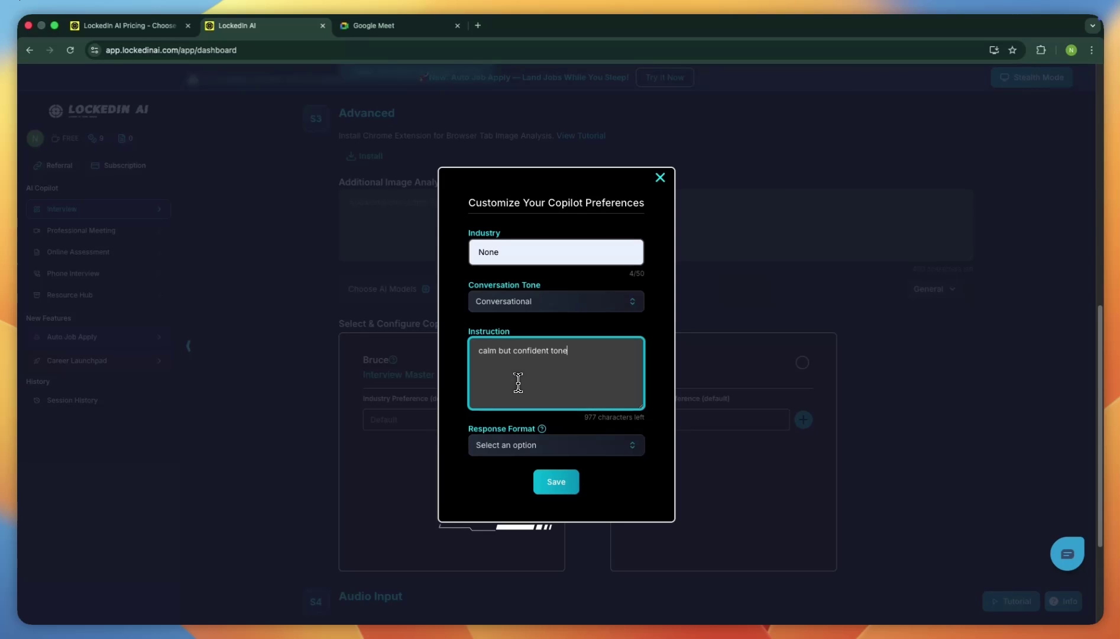
{"action": "left_click", "coordinate": [504, 450]}
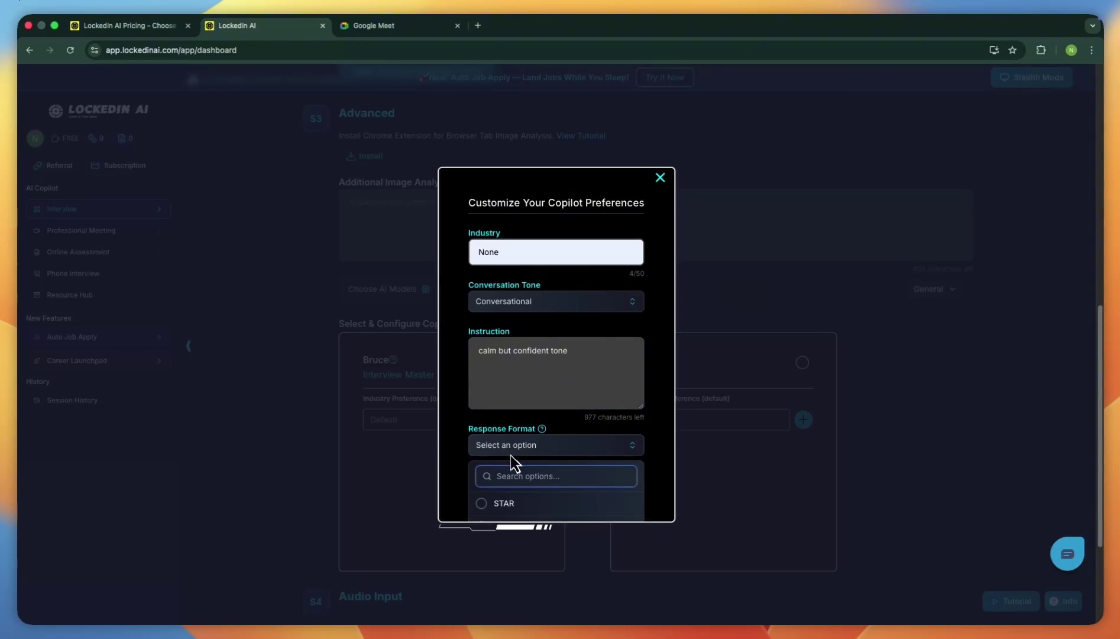
{"action": "scroll", "coordinate": [522, 489], "scroll_direction": "down", "scroll_amount": 3}
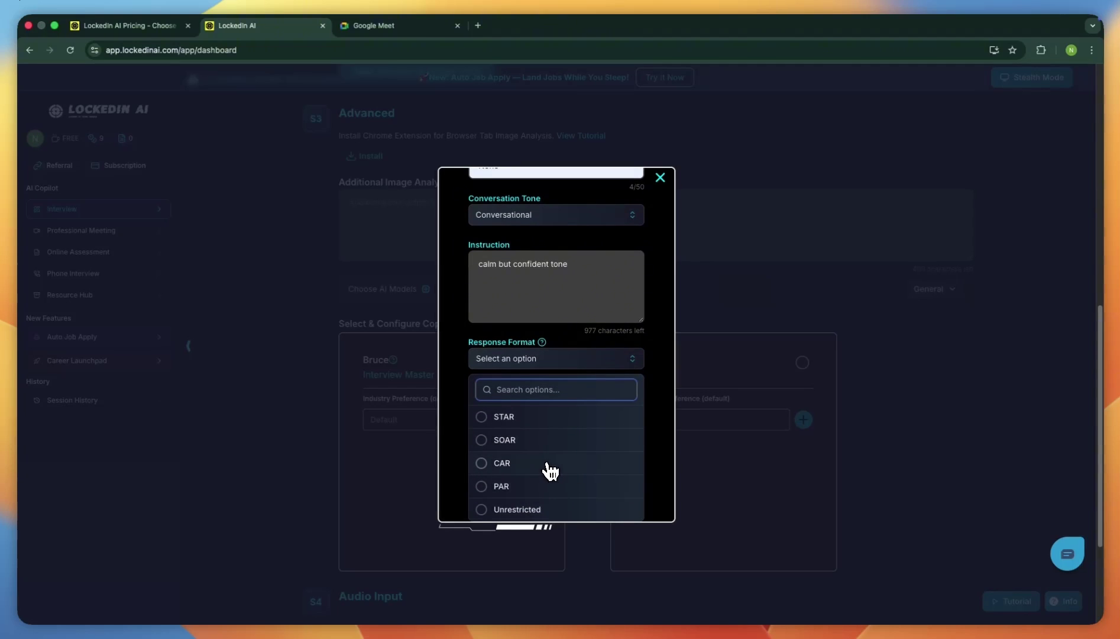
{"action": "left_click", "coordinate": [536, 424]}
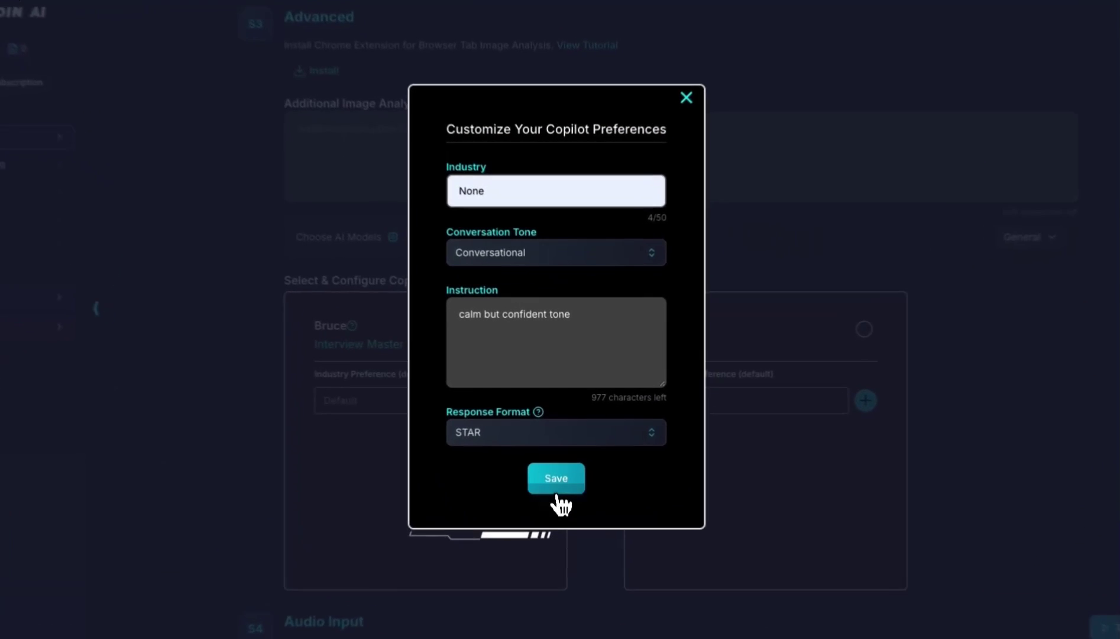
{"action": "left_click", "coordinate": [556, 490]}
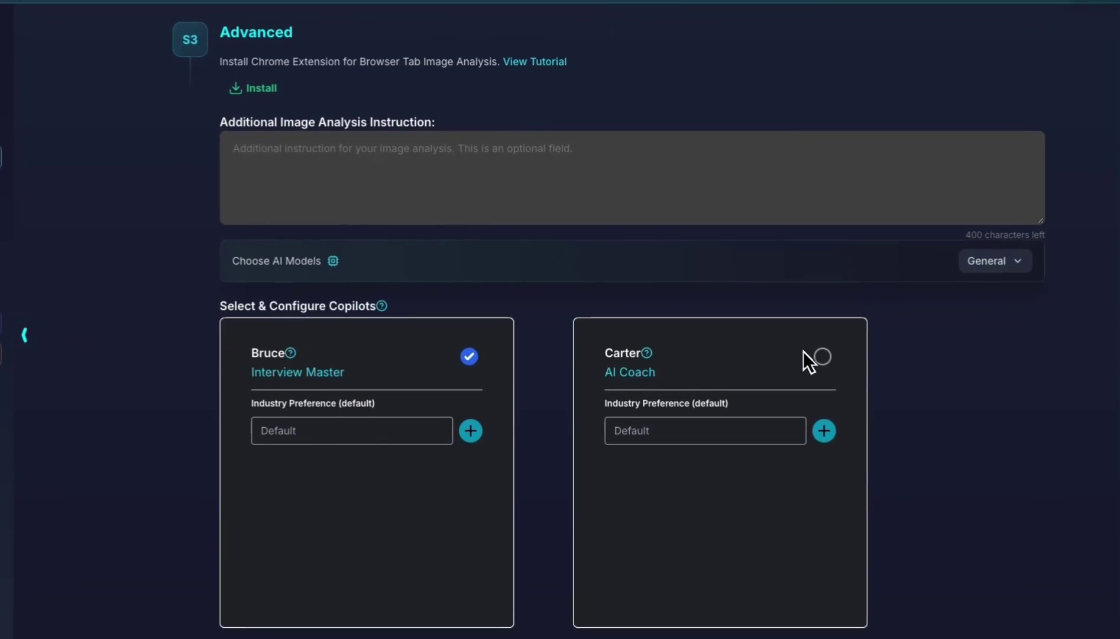
Add Carter the AI Coach as a copilot and browse the AI models, keeping General.
{"action": "left_click", "coordinate": [802, 362]}
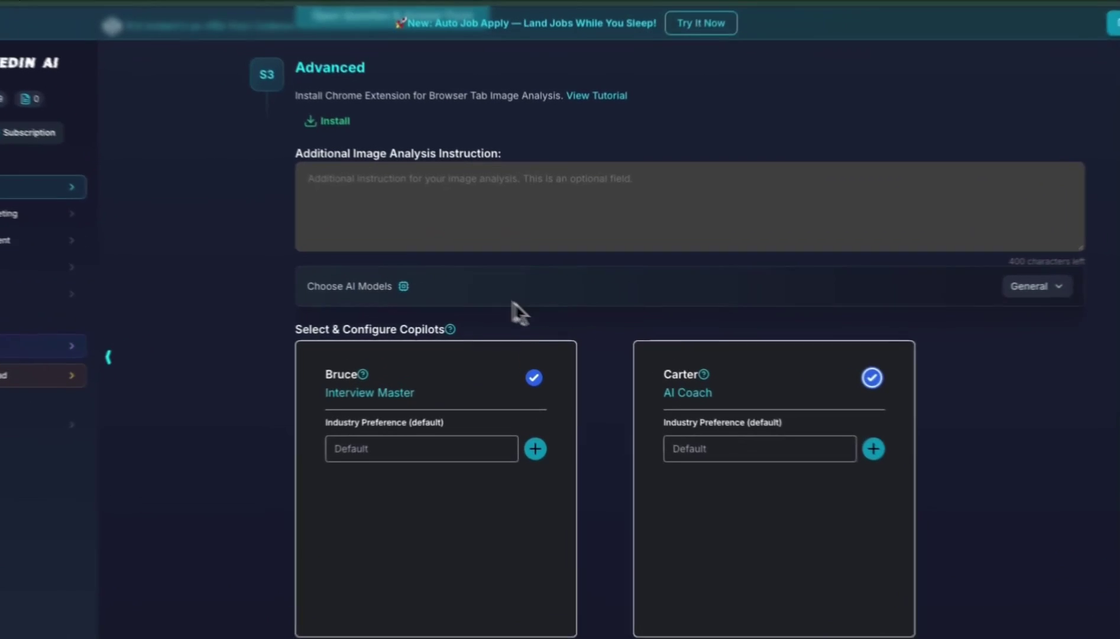
{"action": "left_click", "coordinate": [1046, 287]}
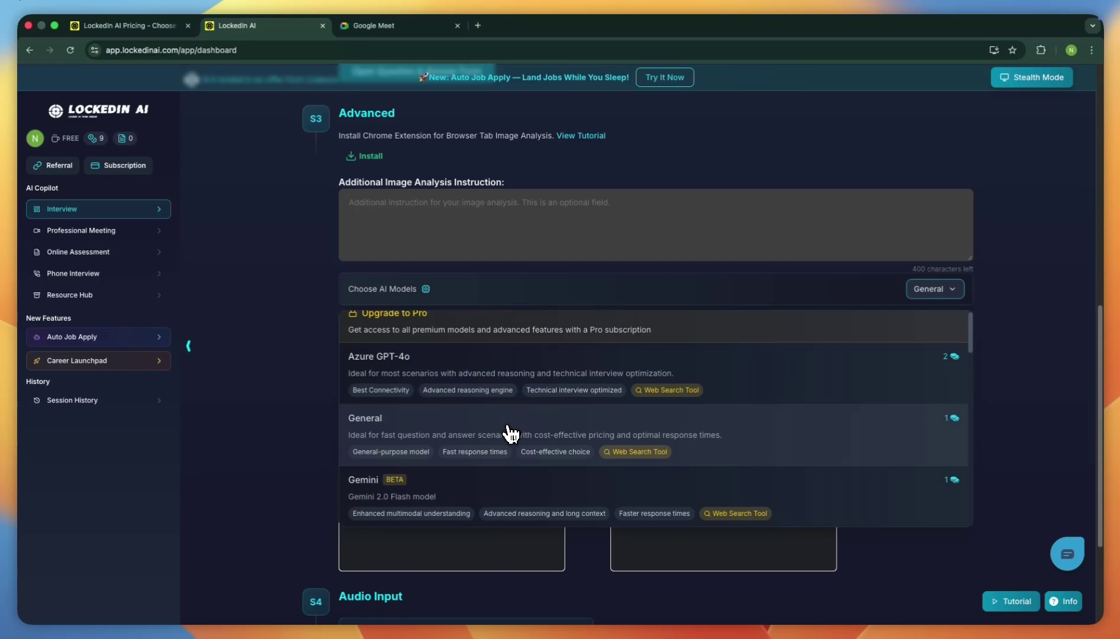
{"action": "scroll", "coordinate": [510, 434], "scroll_direction": "down", "scroll_amount": 2}
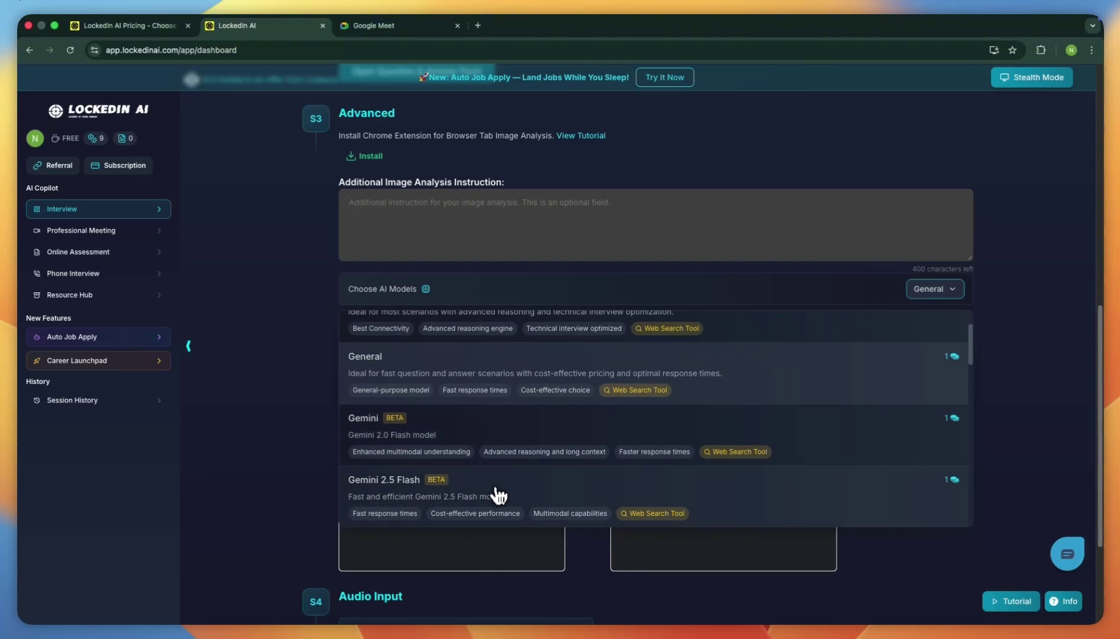
{"action": "scroll", "coordinate": [500, 500], "scroll_direction": "down", "scroll_amount": 4}
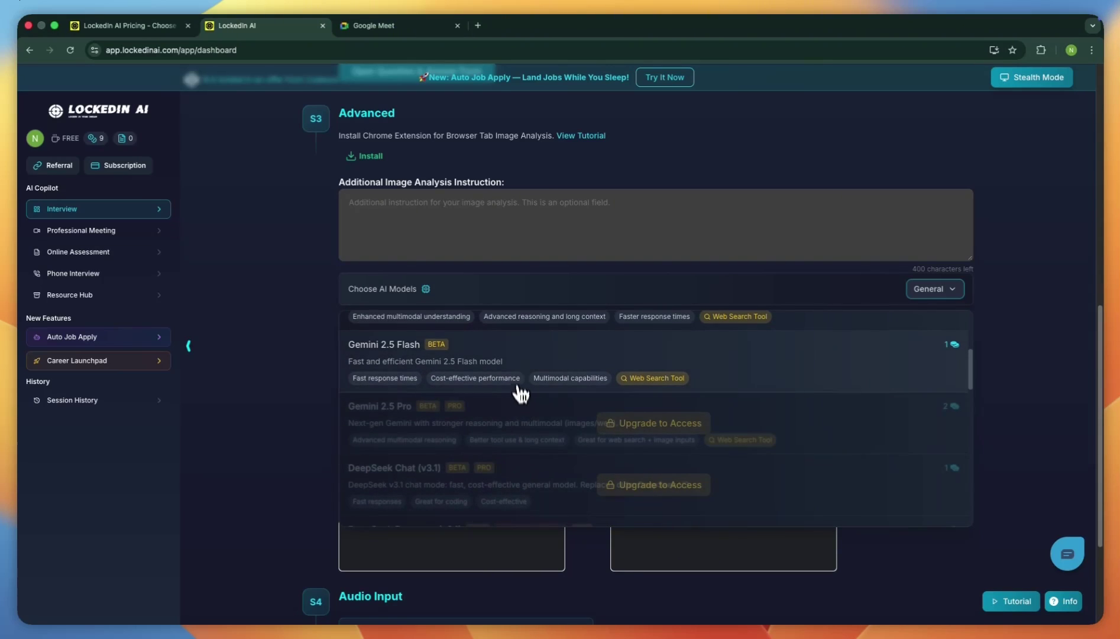
{"action": "scroll", "coordinate": [524, 390], "scroll_direction": "down", "scroll_amount": 3}
{"action": "scroll", "coordinate": [526, 396], "scroll_direction": "up", "scroll_amount": 9}
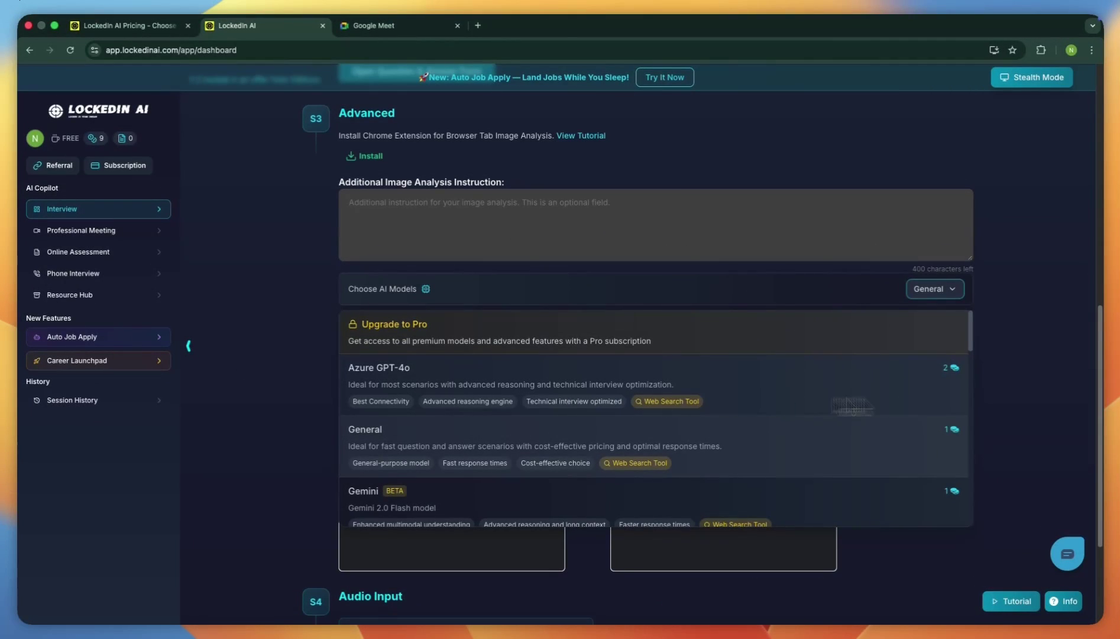
Close the model list and launch the LockedIn pilot session for the Freelancer interview.
{"action": "left_click", "coordinate": [986, 401]}
{"action": "scroll", "coordinate": [710, 390], "scroll_direction": "down", "scroll_amount": 3}
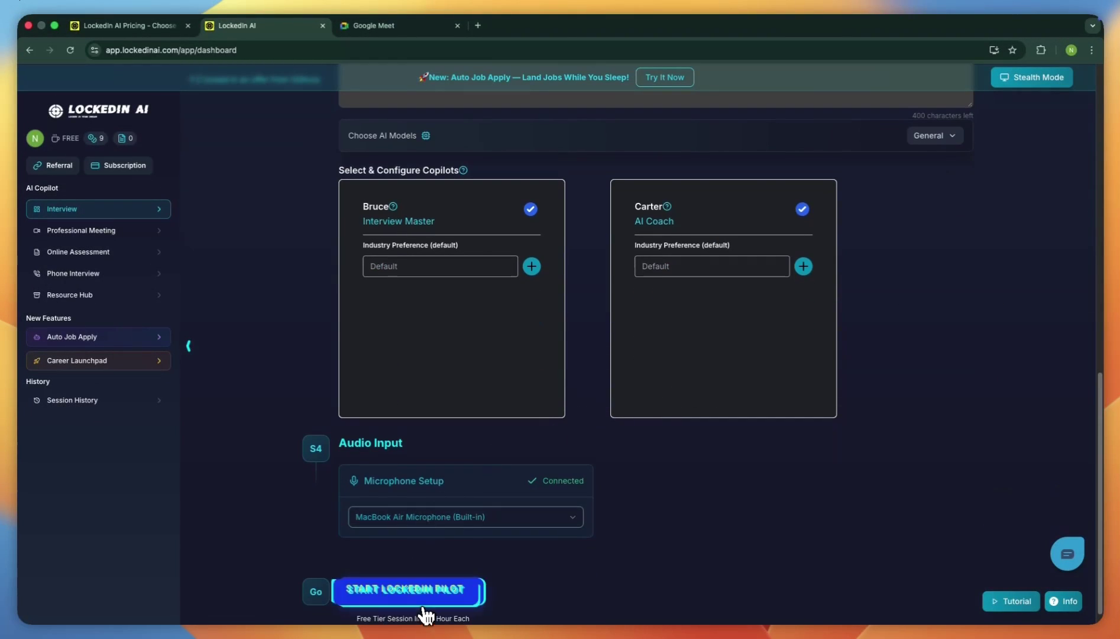
{"action": "left_click", "coordinate": [423, 597]}
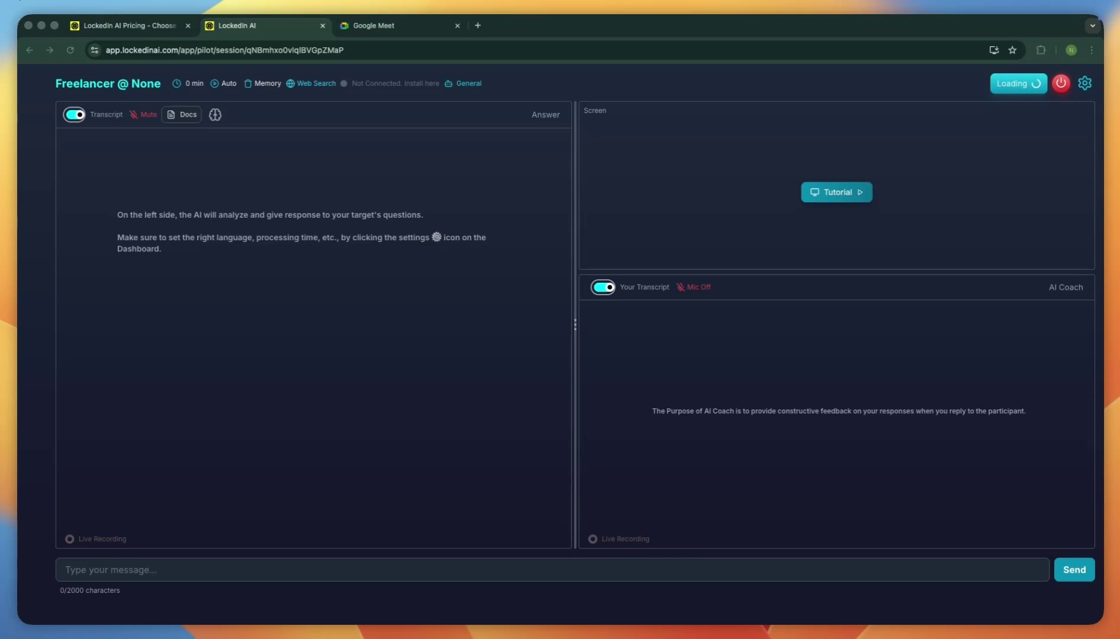
{"action": "left_click", "coordinate": [809, 302]}
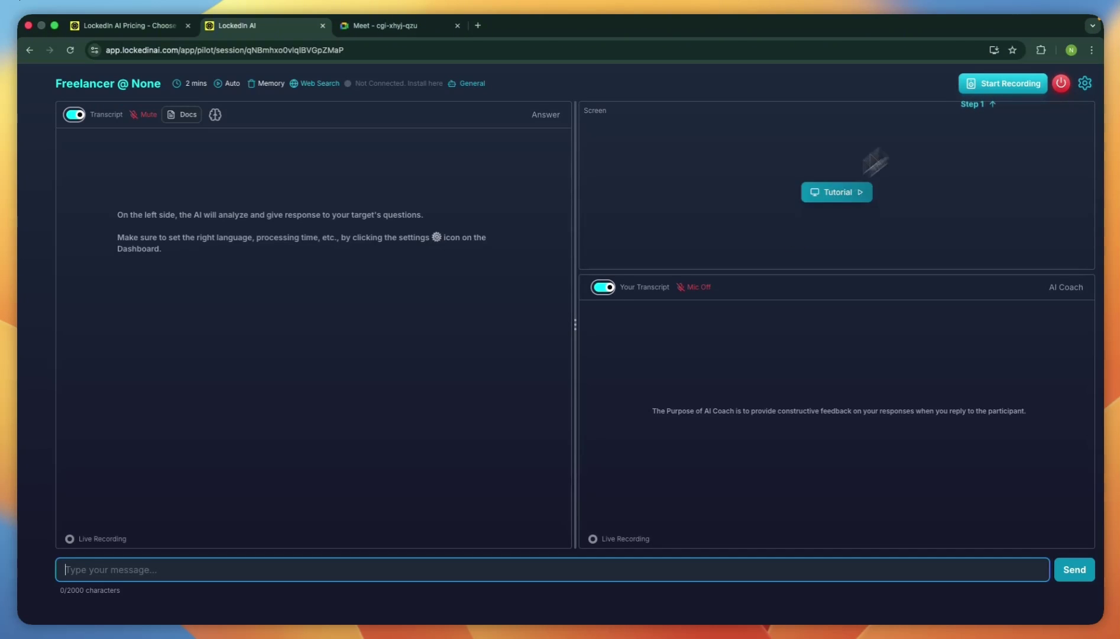
Start recording and share the Google Meet tab with the copilot session.
{"action": "left_click", "coordinate": [979, 86]}
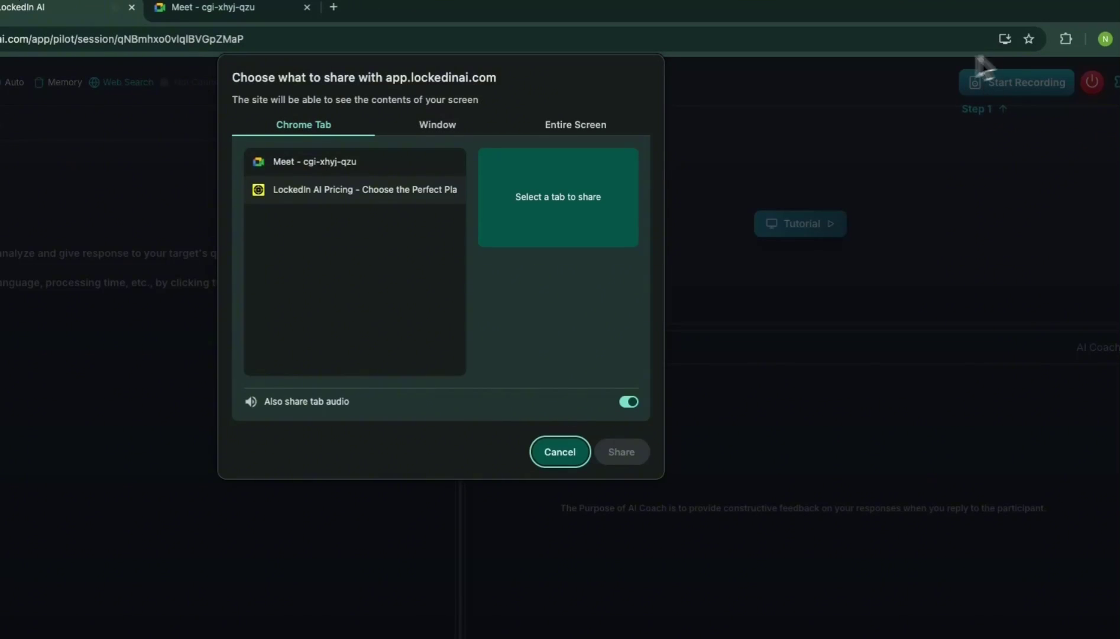
{"action": "left_click", "coordinate": [414, 162]}
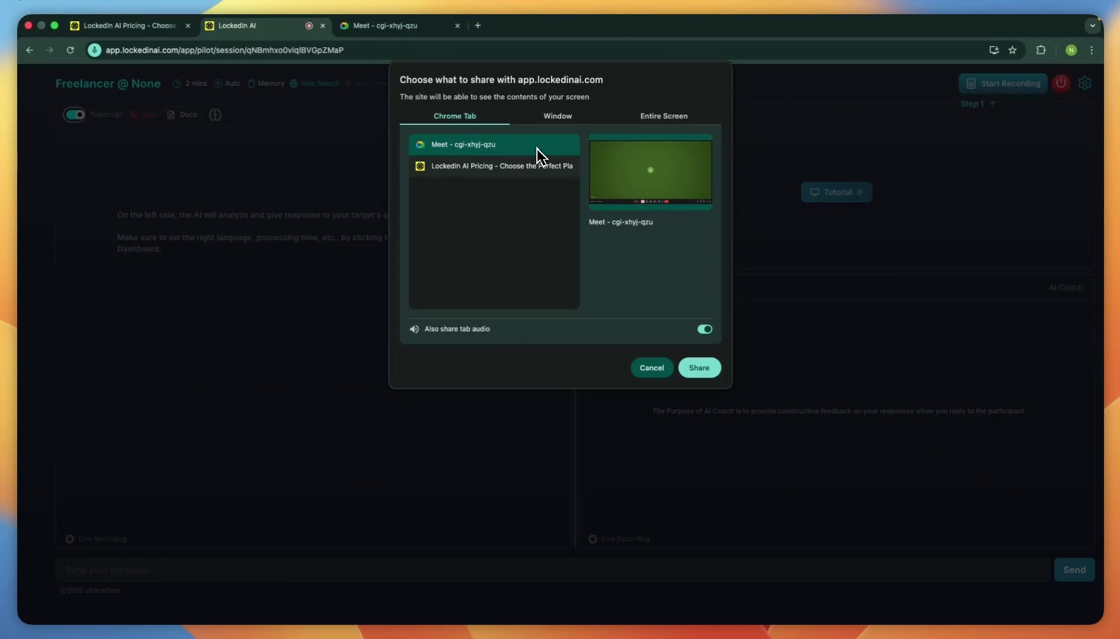
{"action": "left_click", "coordinate": [699, 367]}
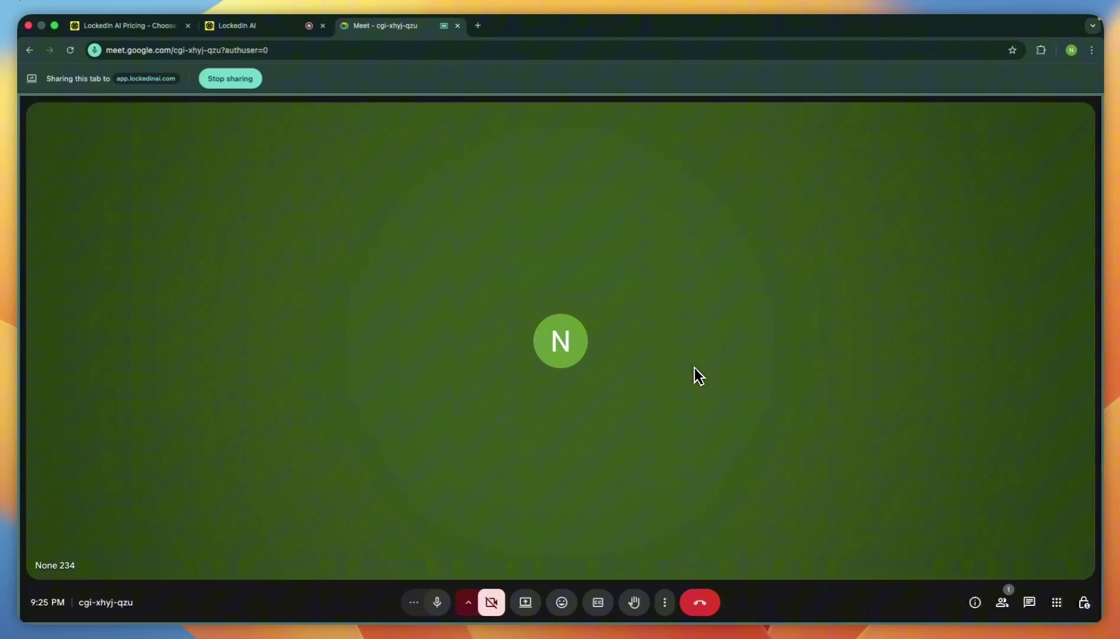
Switch back to the LockedIn AI tab to see the live transcript.
{"action": "left_click", "coordinate": [245, 27]}
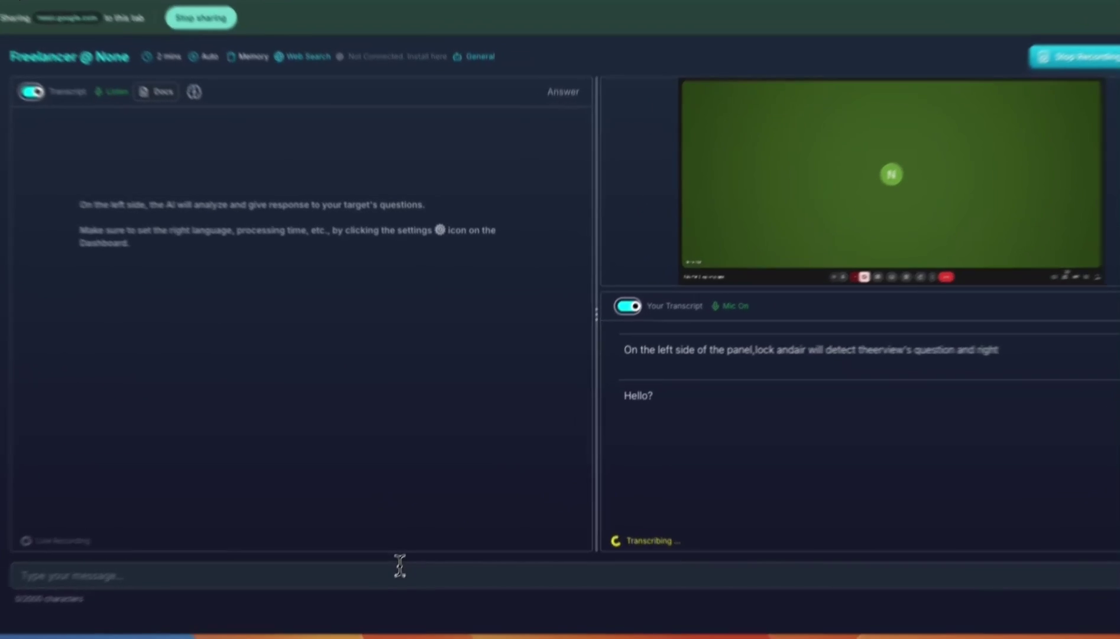
Paste the question 'What is the best editing software?' into the message box and send it.
{"action": "left_click", "coordinate": [400, 570]}
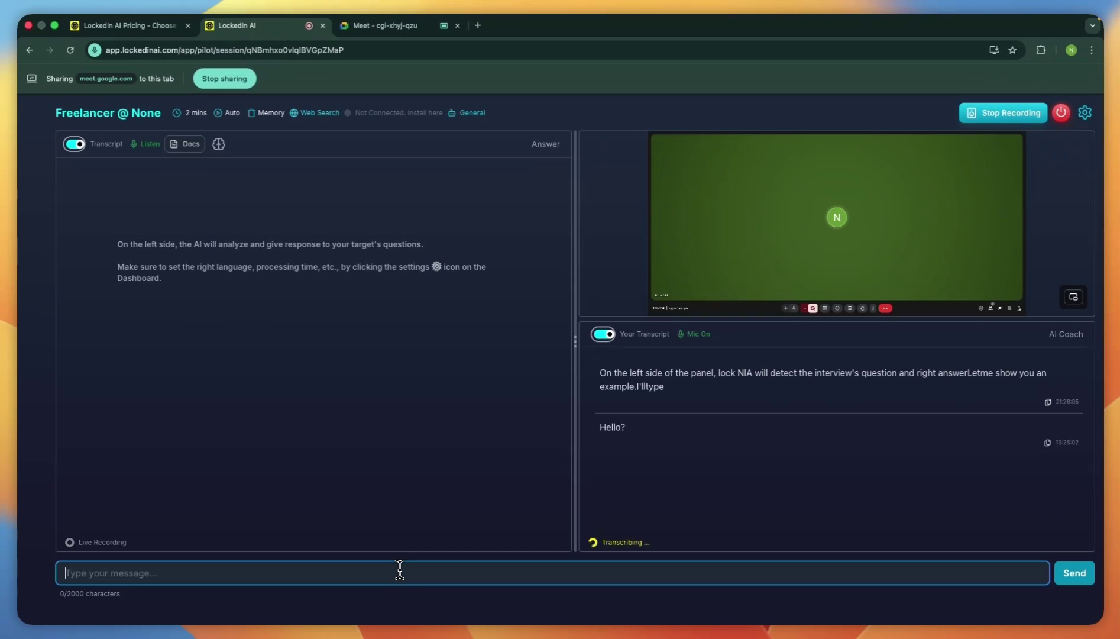
{"action": "type", "text": "What is the best editing software?"}
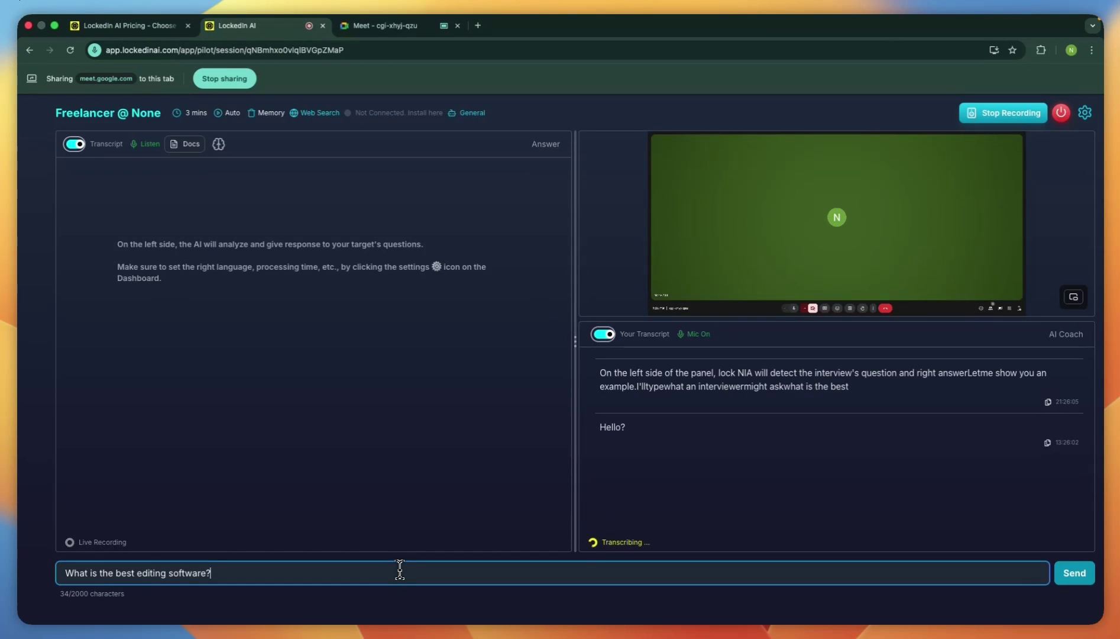
{"action": "key", "text": "Return"}
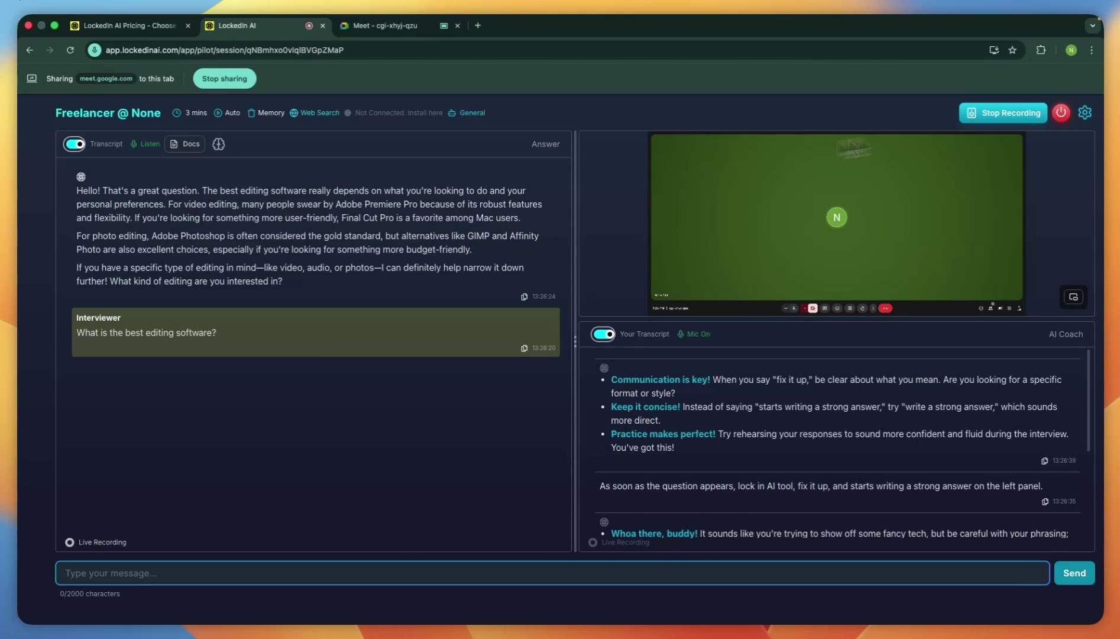
Switch the session display to Docs, then stop recording to end the Meet share.
{"action": "left_click", "coordinate": [1086, 113]}
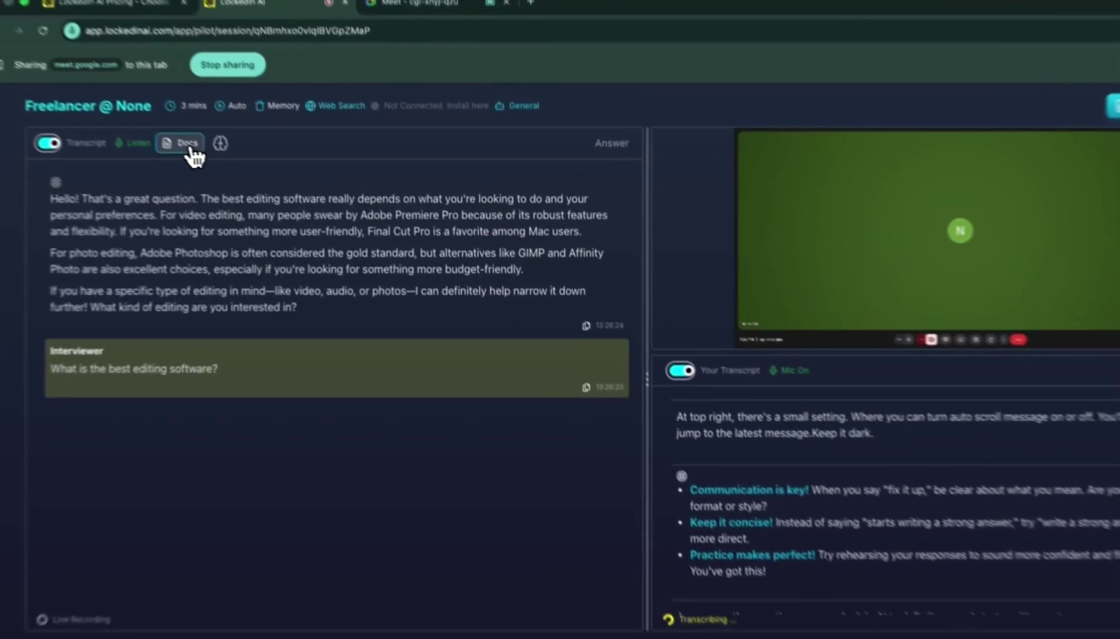
{"action": "left_click", "coordinate": [193, 146]}
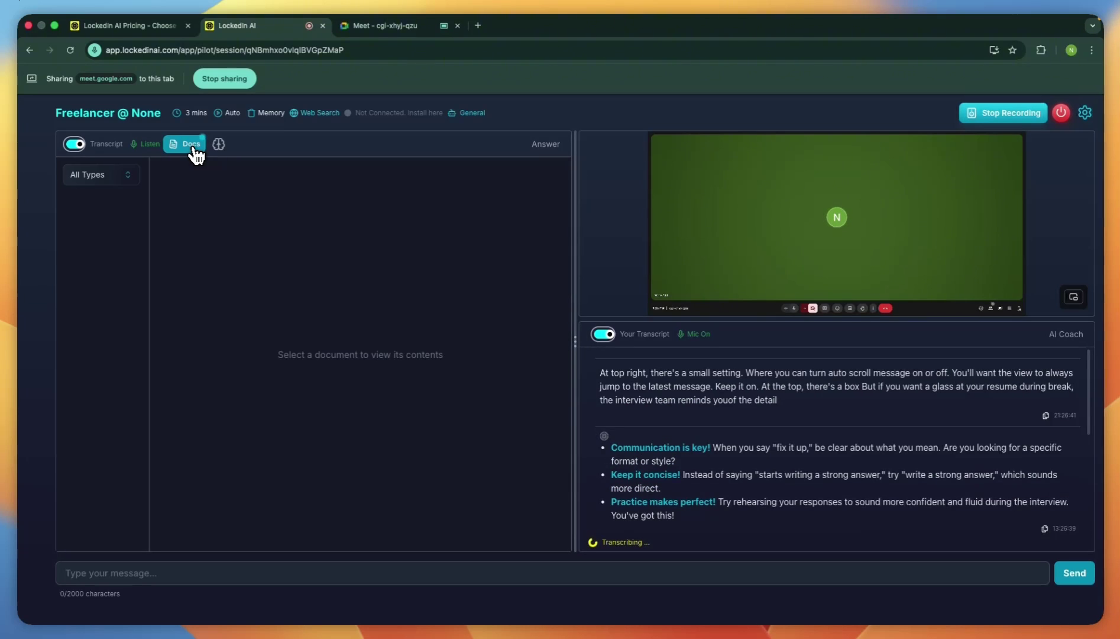
{"action": "mouse_move", "coordinate": [221, 150]}
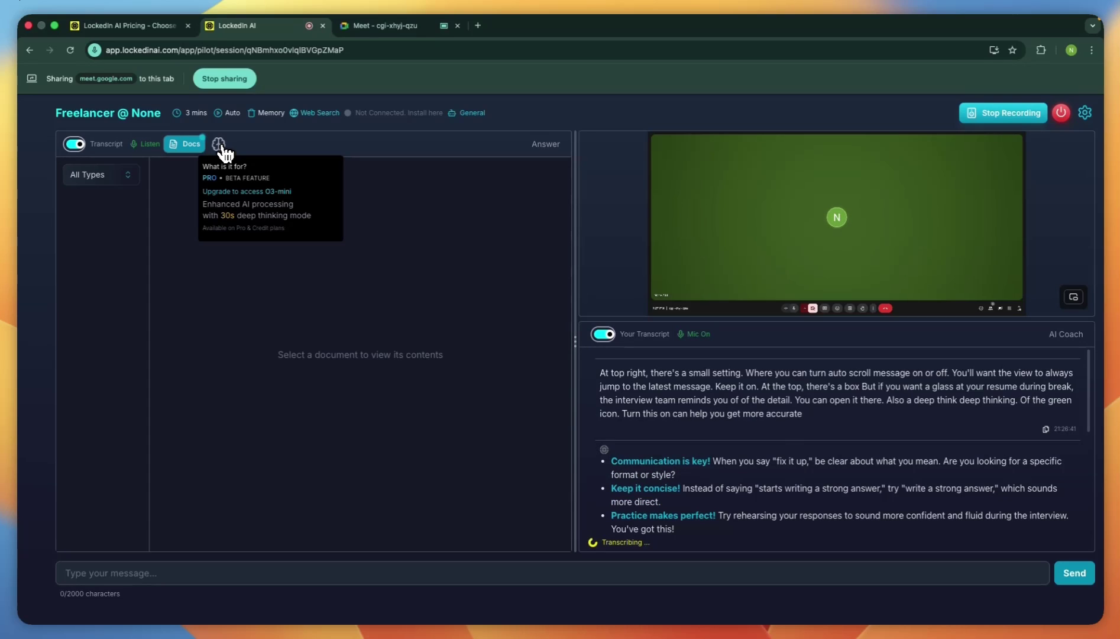
{"action": "left_click", "coordinate": [974, 113]}
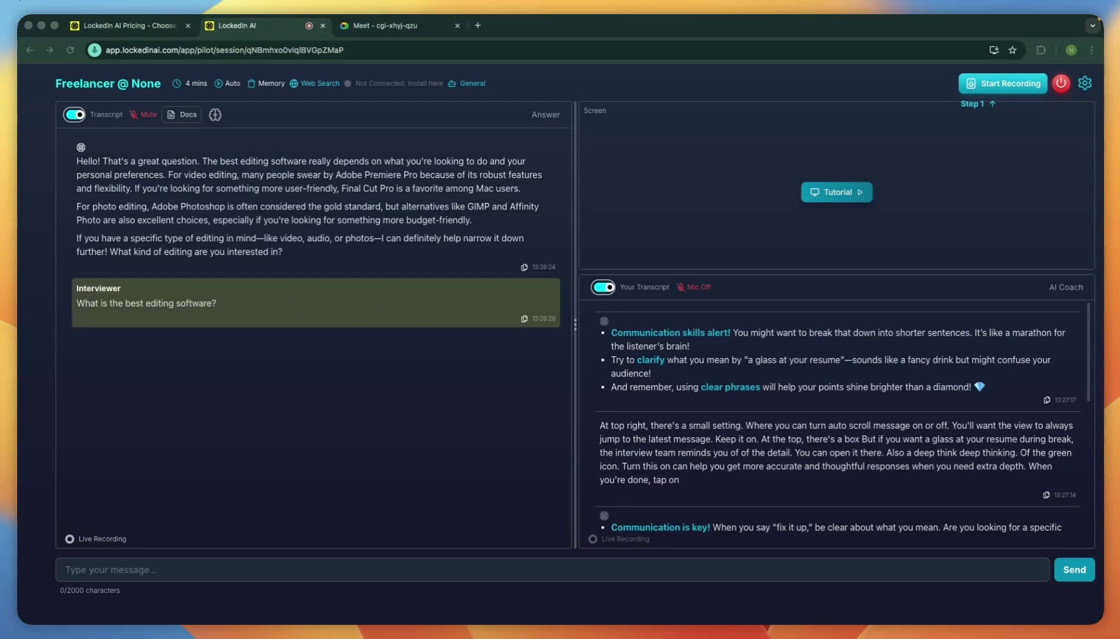
Complete the copilot session and scroll through its saved history.
{"action": "left_click", "coordinate": [1061, 84]}
{"action": "left_click", "coordinate": [561, 378]}
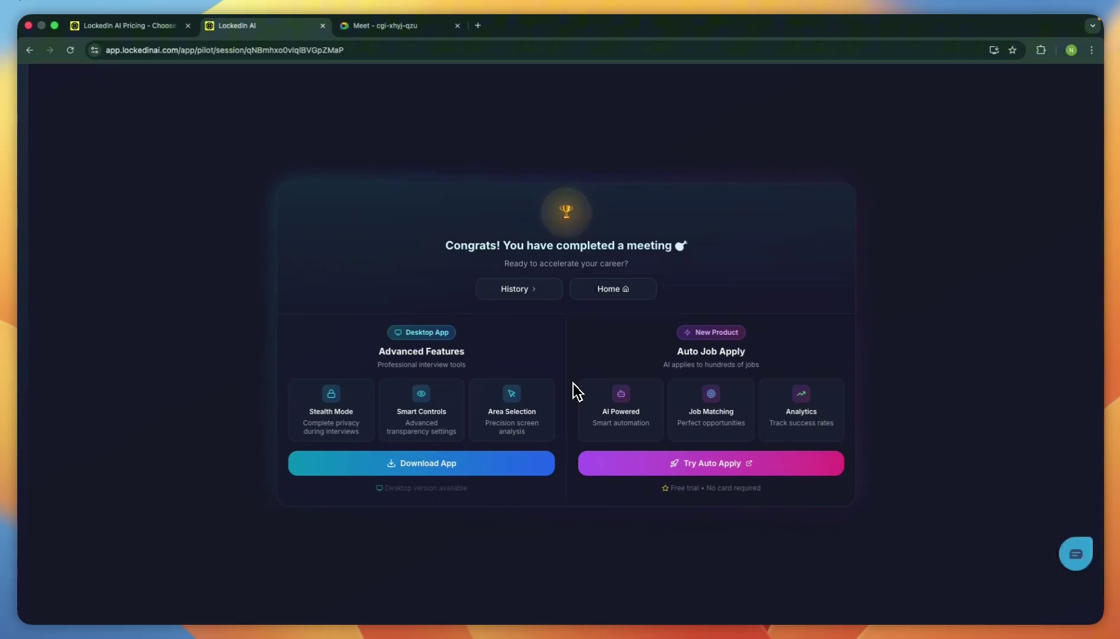
{"action": "left_click", "coordinate": [532, 294]}
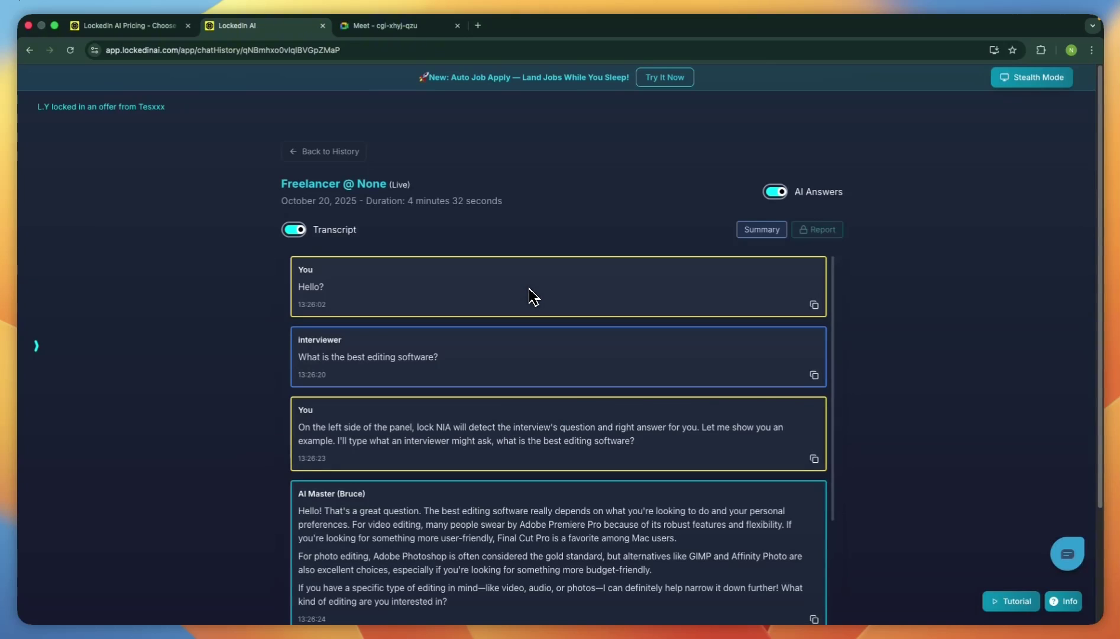
{"action": "scroll", "coordinate": [560, 353], "scroll_direction": "down", "scroll_amount": 4}
{"action": "scroll", "coordinate": [561, 353], "scroll_direction": "down", "scroll_amount": 3}
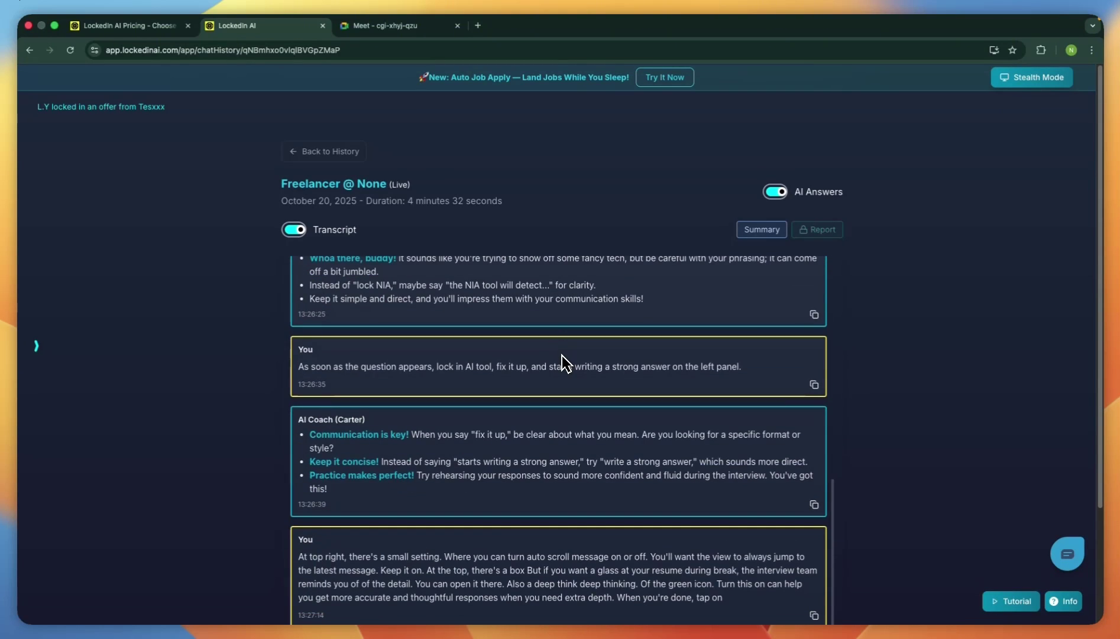
{"action": "scroll", "coordinate": [561, 353], "scroll_direction": "up", "scroll_amount": 6}
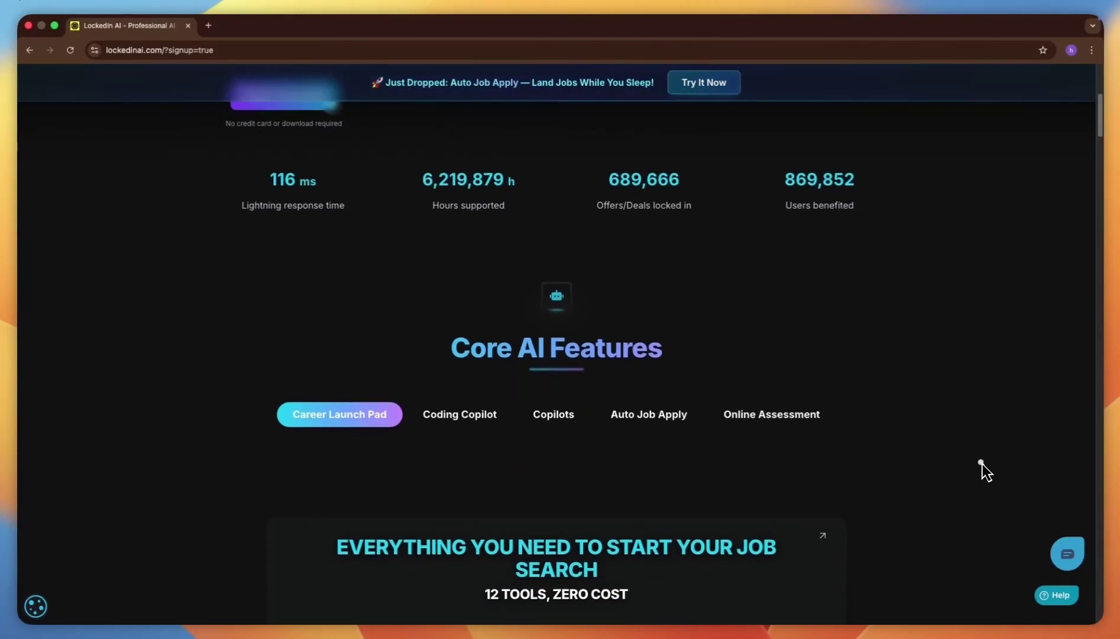
Sign in to LockedIn AI with Google and view the account profile.
{"action": "scroll", "coordinate": [983, 464], "scroll_direction": "down", "scroll_amount": 10}
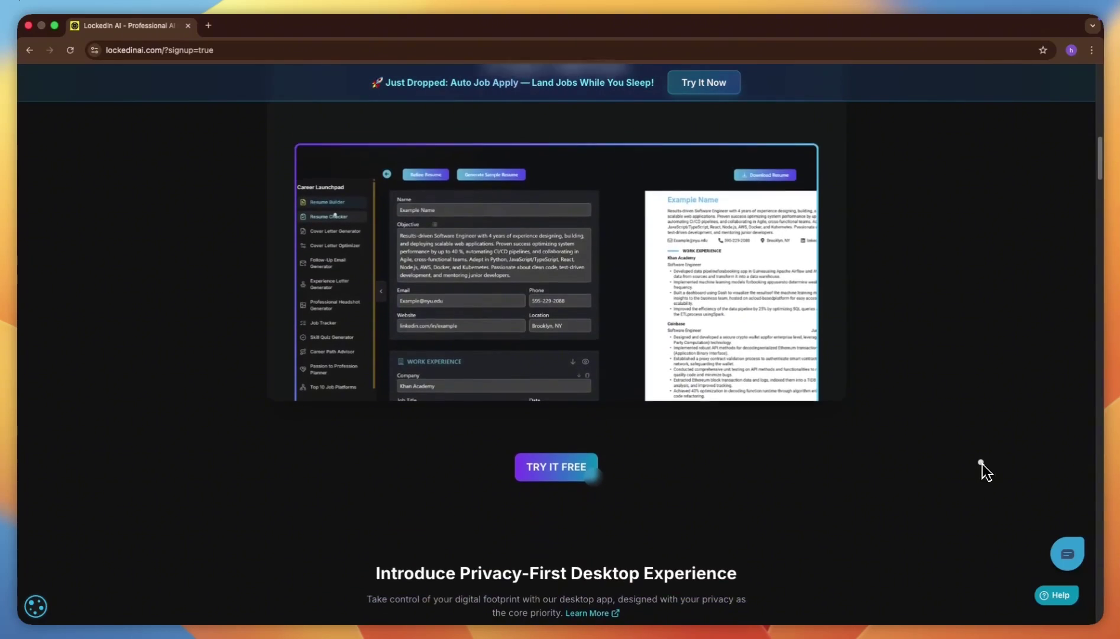
{"action": "scroll", "coordinate": [982, 463], "scroll_direction": "down", "scroll_amount": 10}
{"action": "scroll", "coordinate": [982, 458], "scroll_direction": "up", "scroll_amount": 15}
{"action": "scroll", "coordinate": [983, 461], "scroll_direction": "up", "scroll_amount": 10}
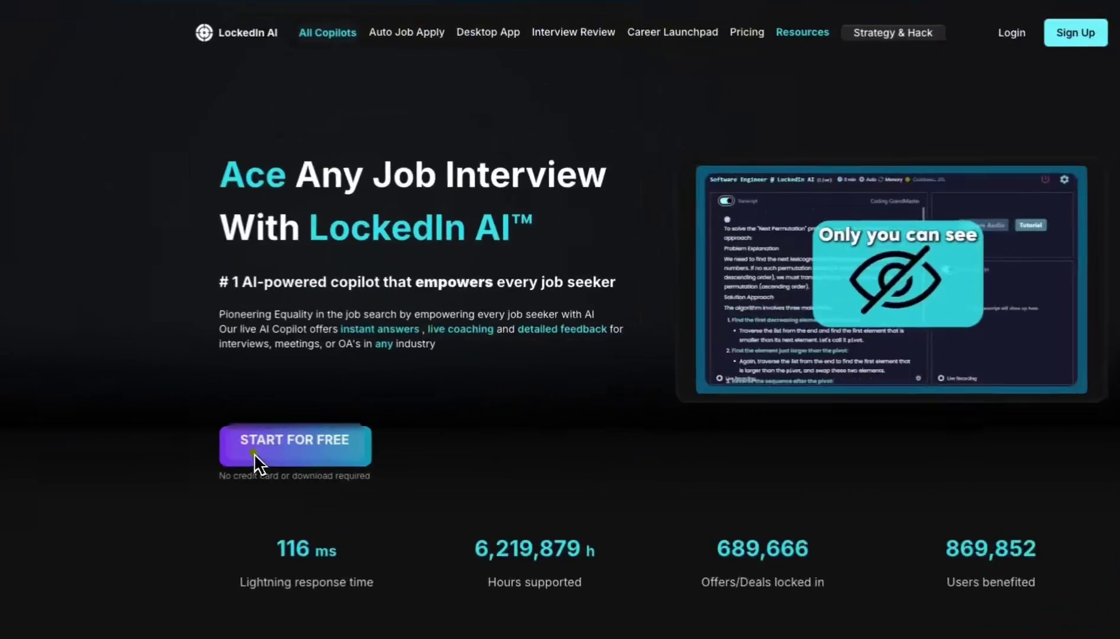
{"action": "left_click", "coordinate": [674, 410]}
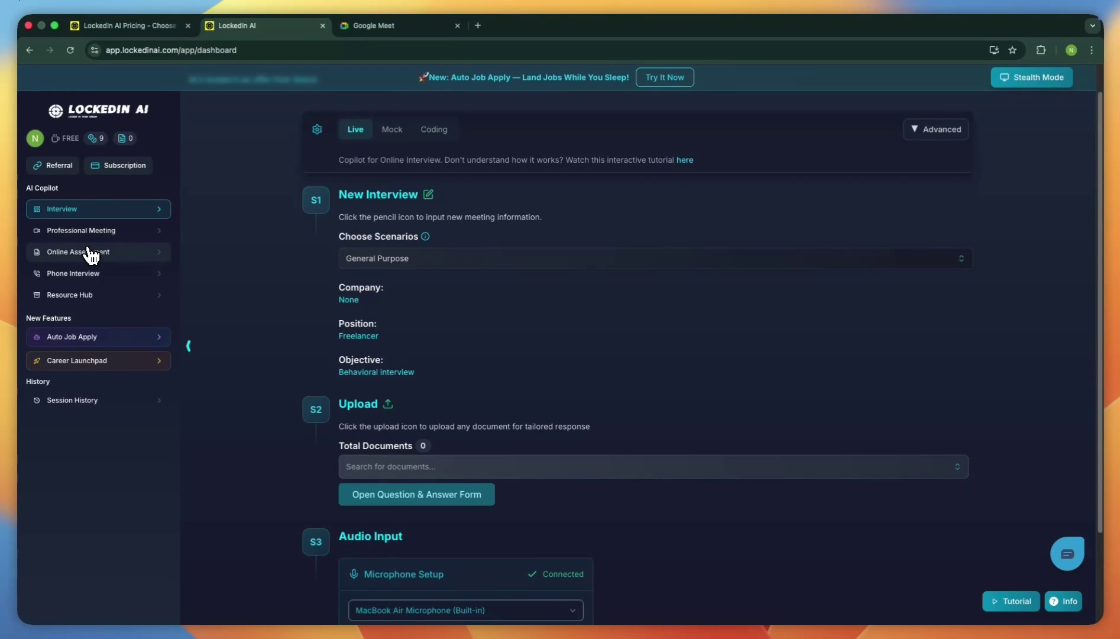
{"action": "left_click", "coordinate": [35, 138]}
{"action": "left_click", "coordinate": [55, 155]}
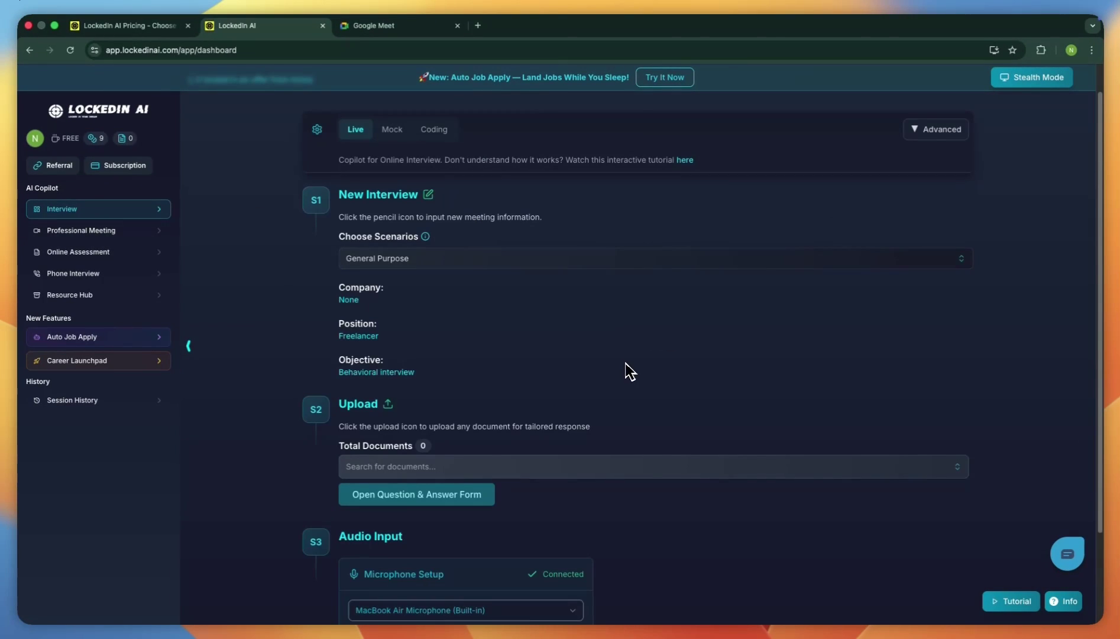
Deselect the General Purpose interview scenario.
{"action": "left_click", "coordinate": [463, 262]}
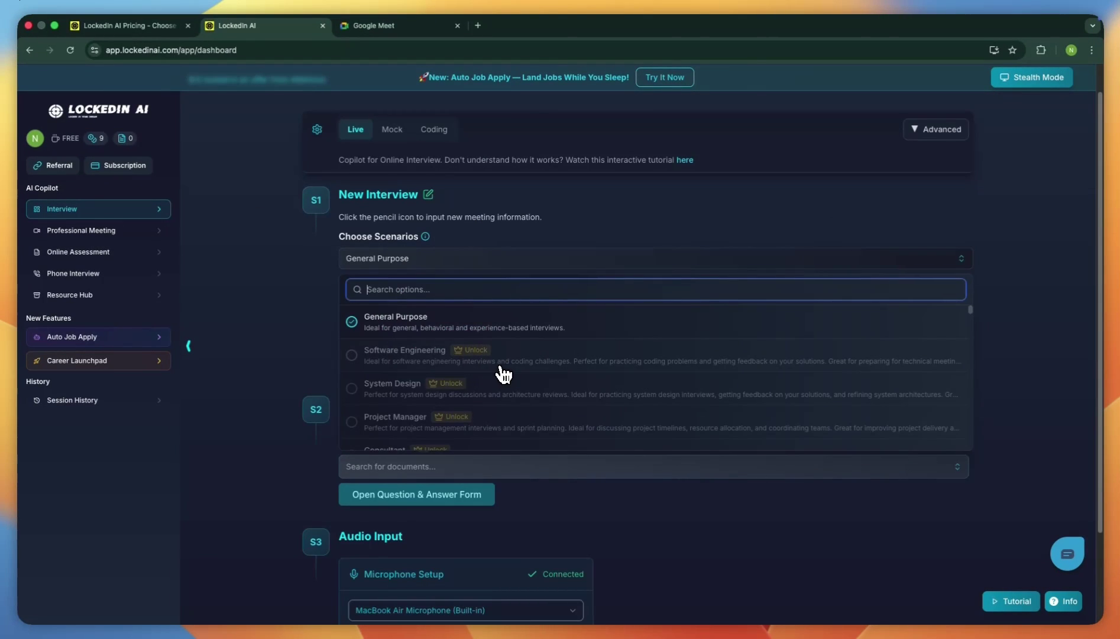
{"action": "left_click", "coordinate": [554, 412]}
{"action": "left_click", "coordinate": [456, 262]}
{"action": "left_click", "coordinate": [453, 338]}
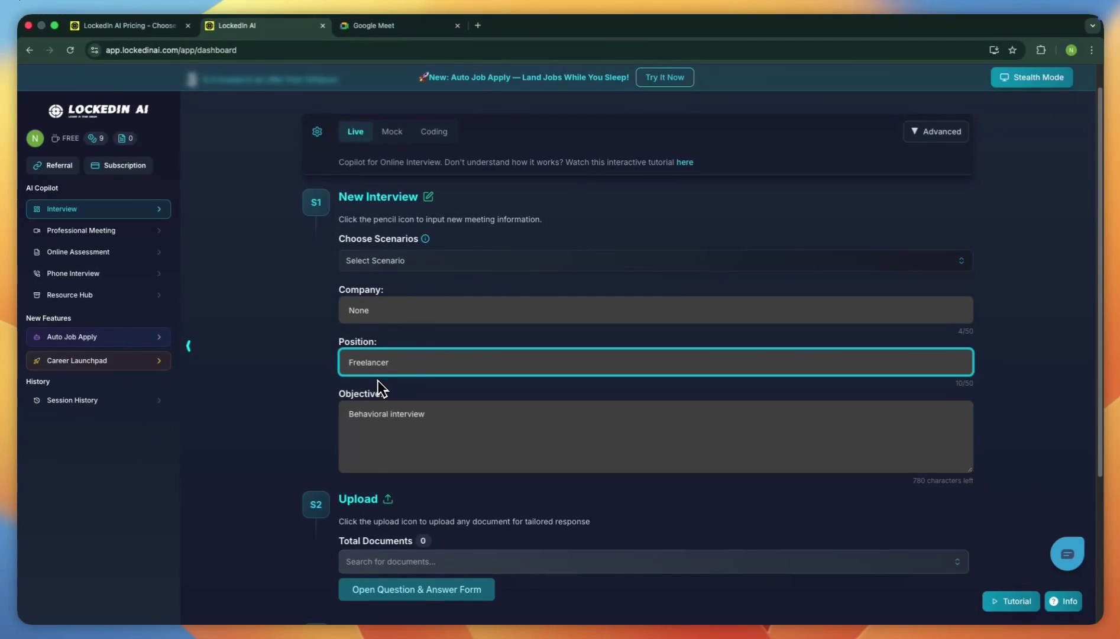
Look through the document upload types and Q&A form without adding anything.
{"action": "scroll", "coordinate": [427, 436], "scroll_direction": "down", "scroll_amount": 1}
{"action": "scroll", "coordinate": [428, 436], "scroll_direction": "down", "scroll_amount": 3}
{"action": "left_click", "coordinate": [387, 289]}
{"action": "left_click", "coordinate": [556, 300]}
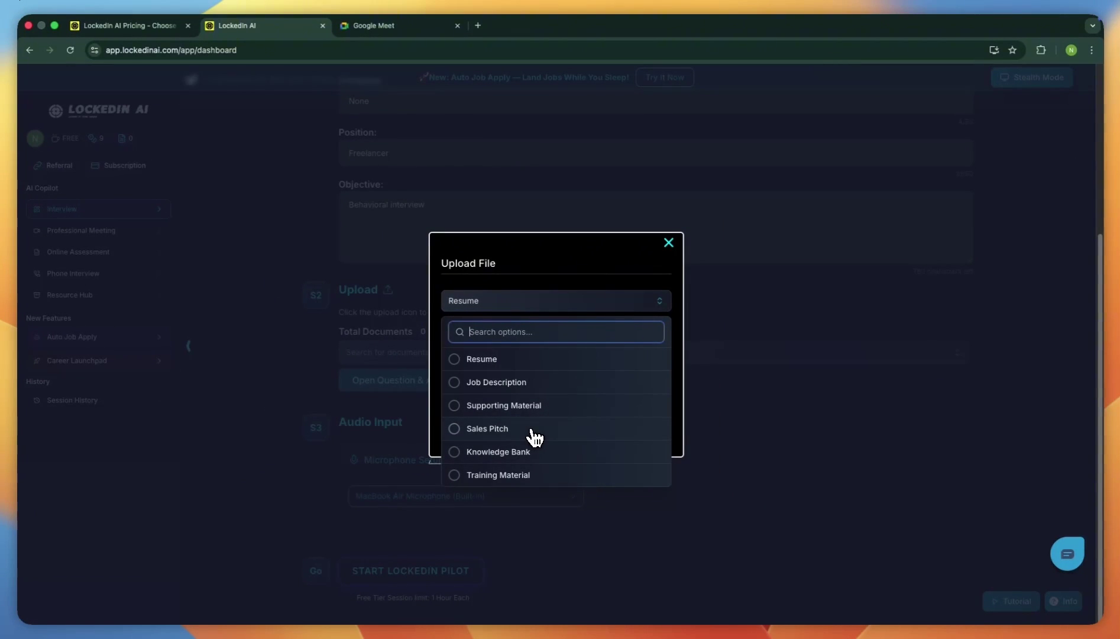
{"action": "left_click", "coordinate": [429, 384]}
{"action": "left_click", "coordinate": [431, 384]}
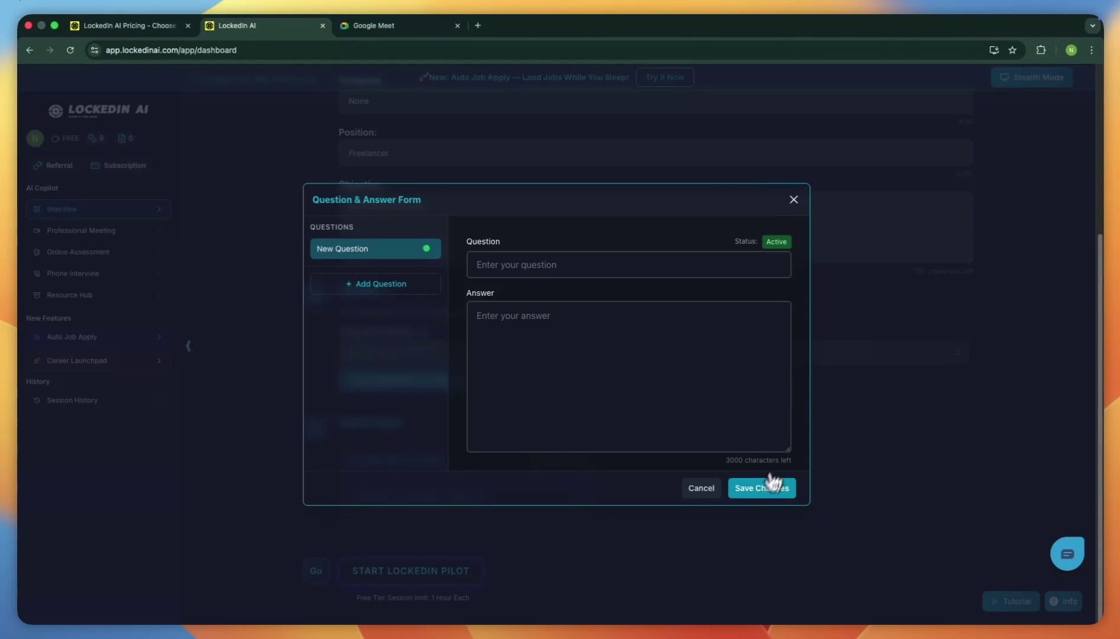
{"action": "left_click", "coordinate": [769, 484]}
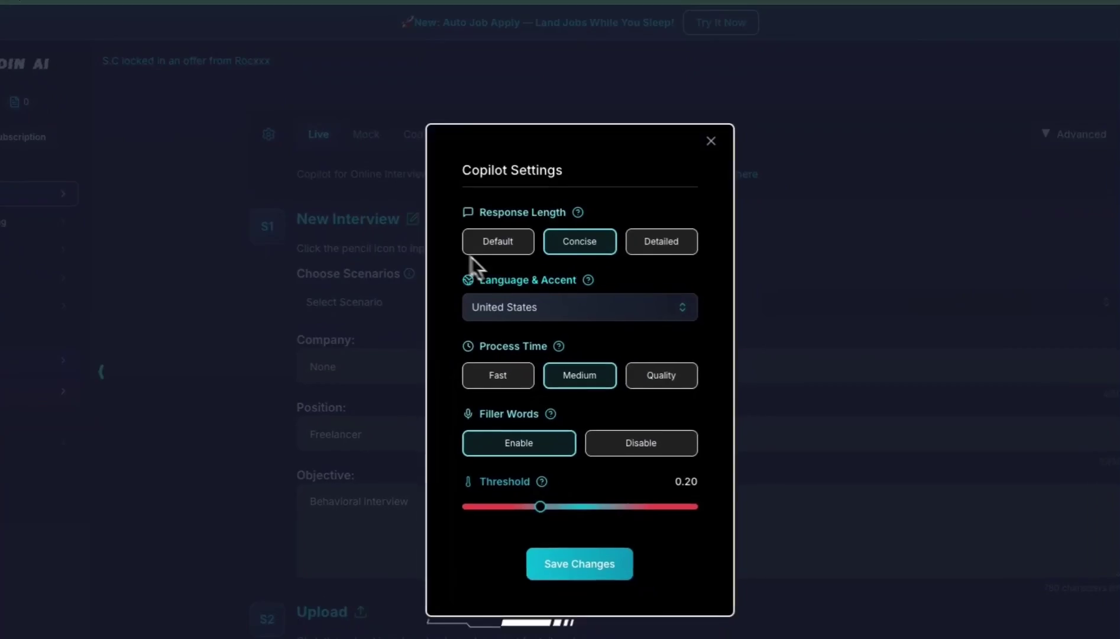
Set copilot responses to Detailed, process time to Quality, threshold to 0.25, and save.
{"action": "left_click", "coordinate": [609, 247]}
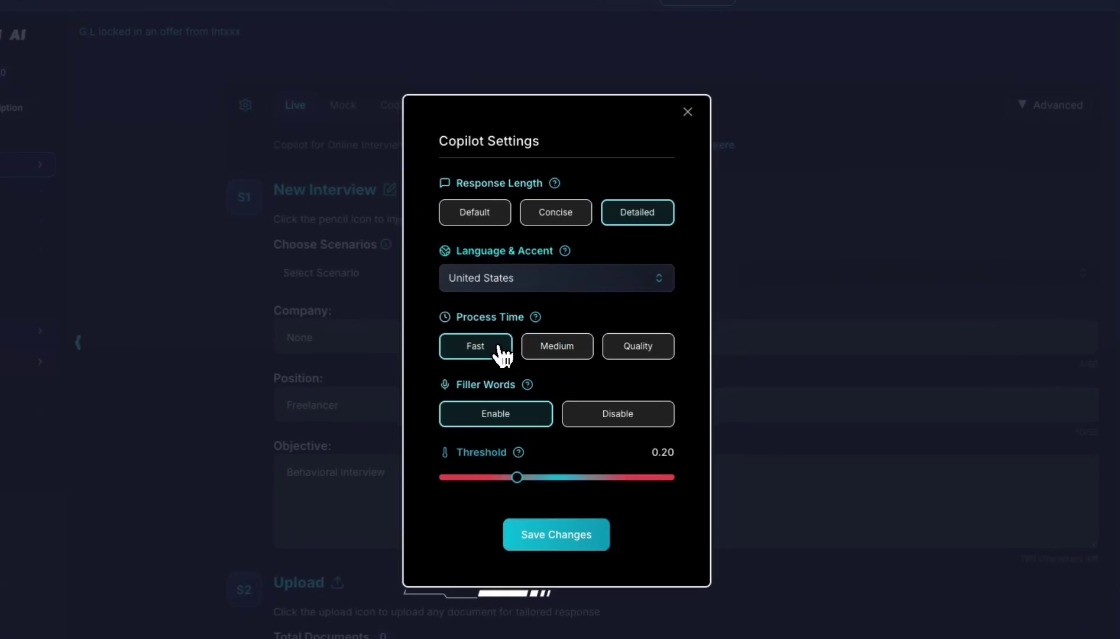
{"action": "left_click", "coordinate": [618, 348]}
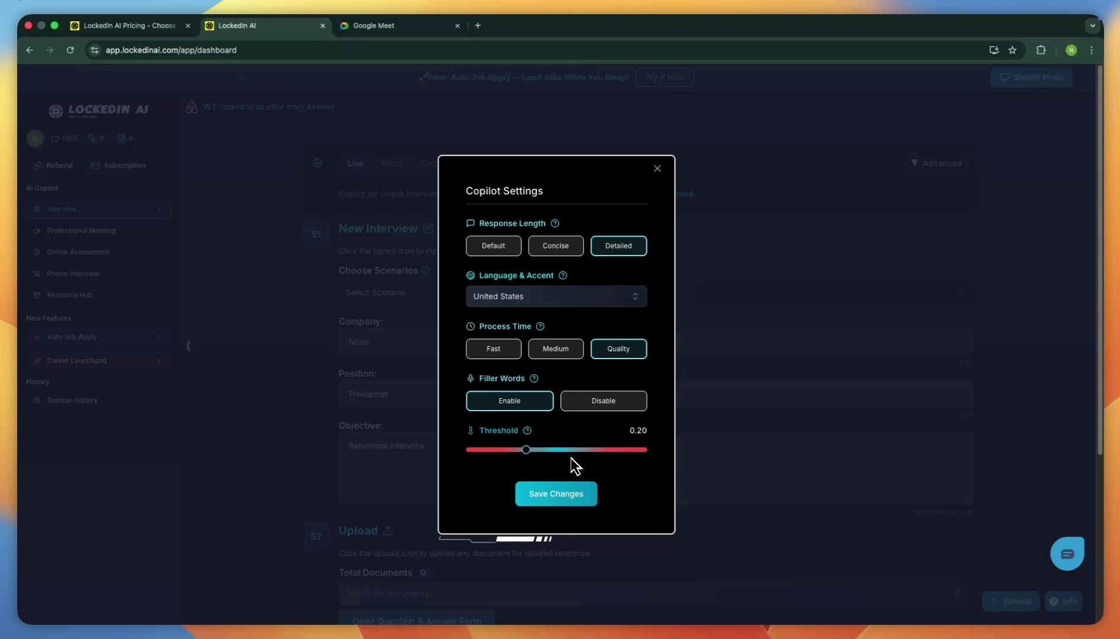
{"action": "left_click_drag", "start_coordinate": [526, 450], "coordinate": [556, 449]}
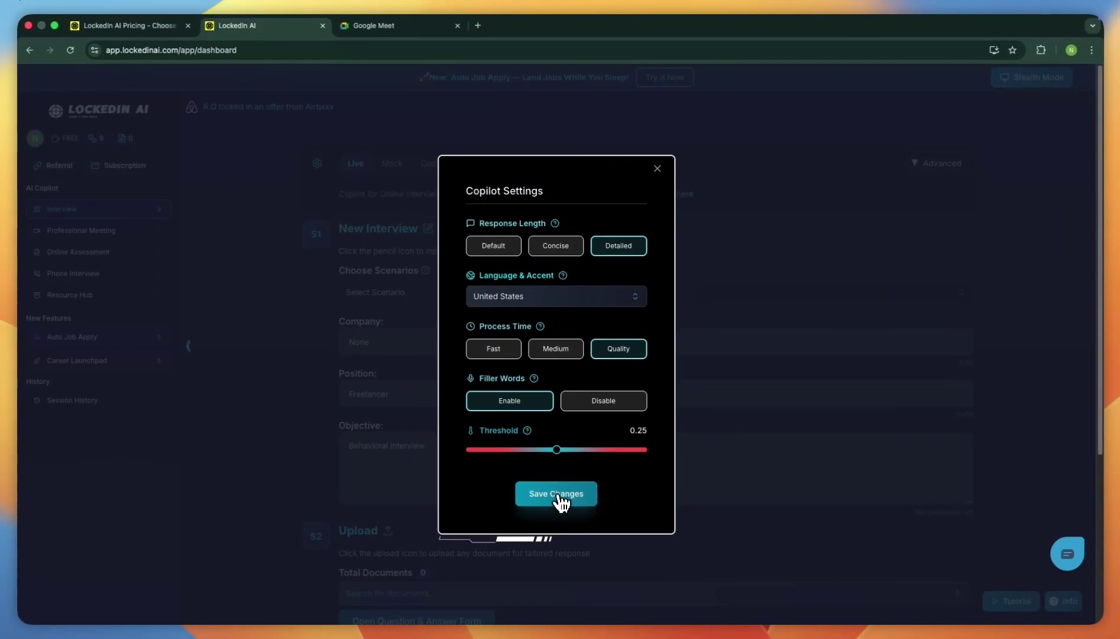
{"action": "left_click", "coordinate": [556, 493]}
Set the first persona's preferences: industry None, Conversational tone, instruction 'calm but confident', then save.
{"action": "scroll", "coordinate": [943, 165], "scroll_direction": "down", "scroll_amount": 10}
{"action": "left_click", "coordinate": [472, 420]}
{"action": "left_click", "coordinate": [554, 284]}
{"action": "left_click", "coordinate": [554, 301]}
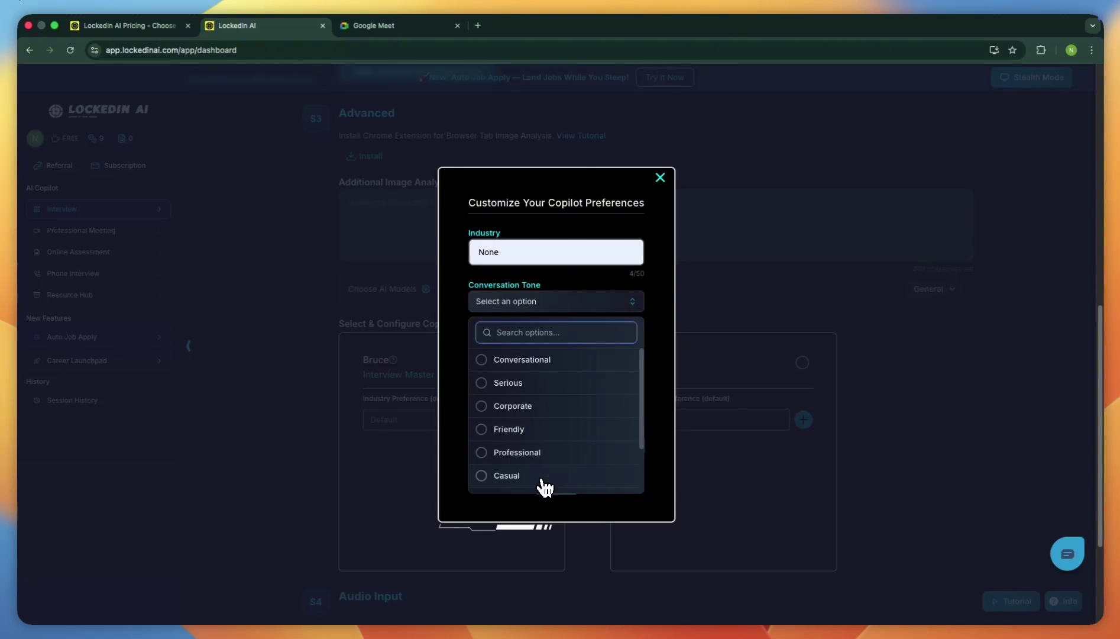
{"action": "left_click", "coordinate": [553, 357]}
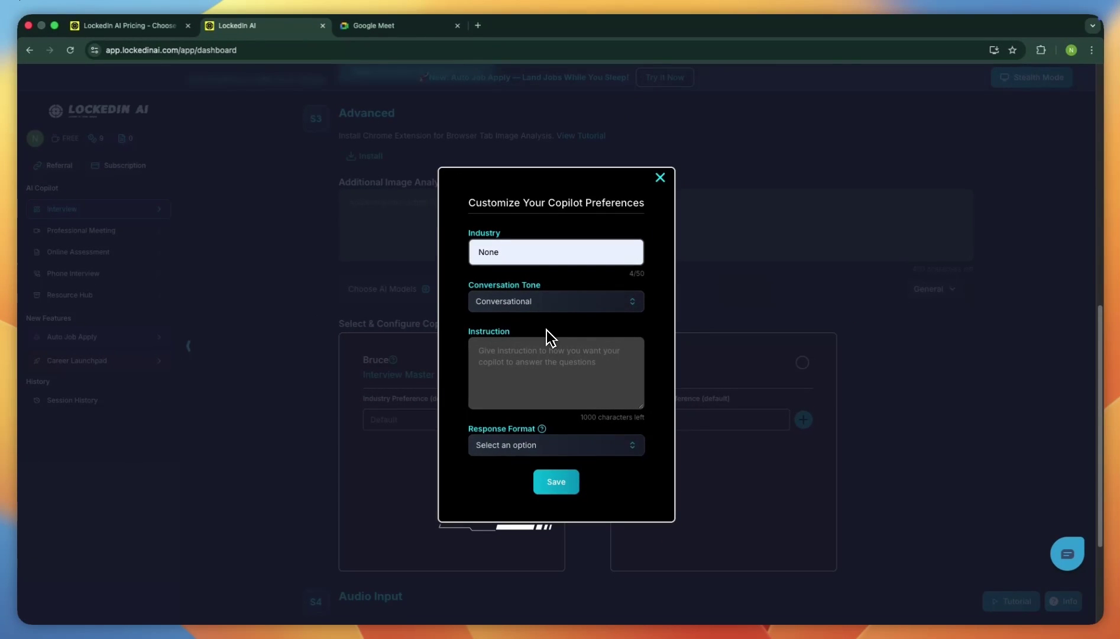
{"action": "left_click", "coordinate": [554, 377]}
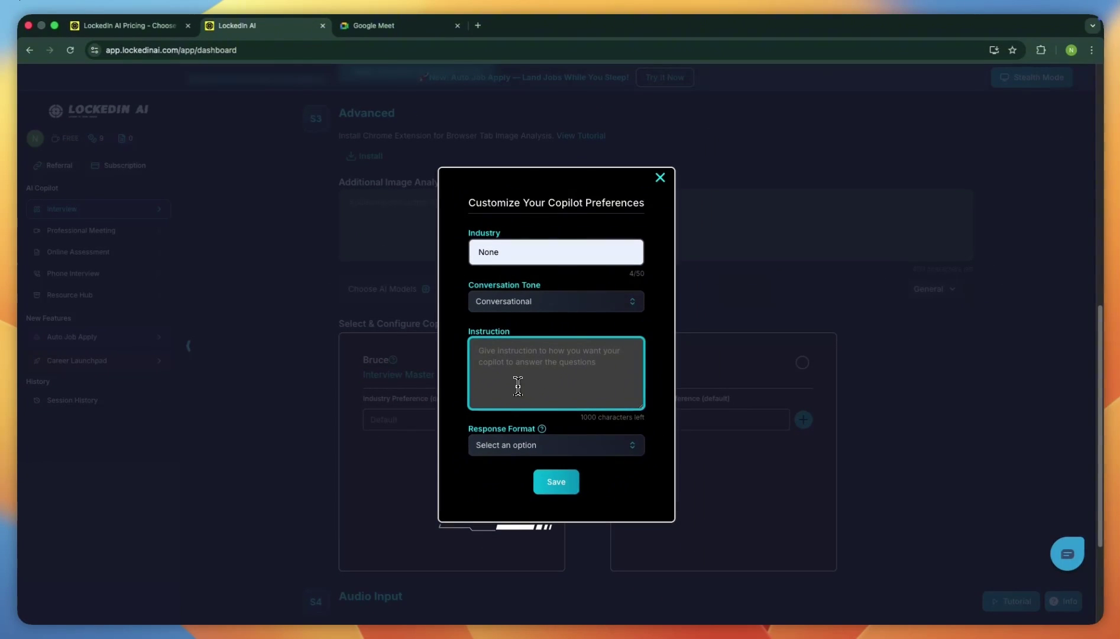
{"action": "type", "text": "calm but confident tone"}
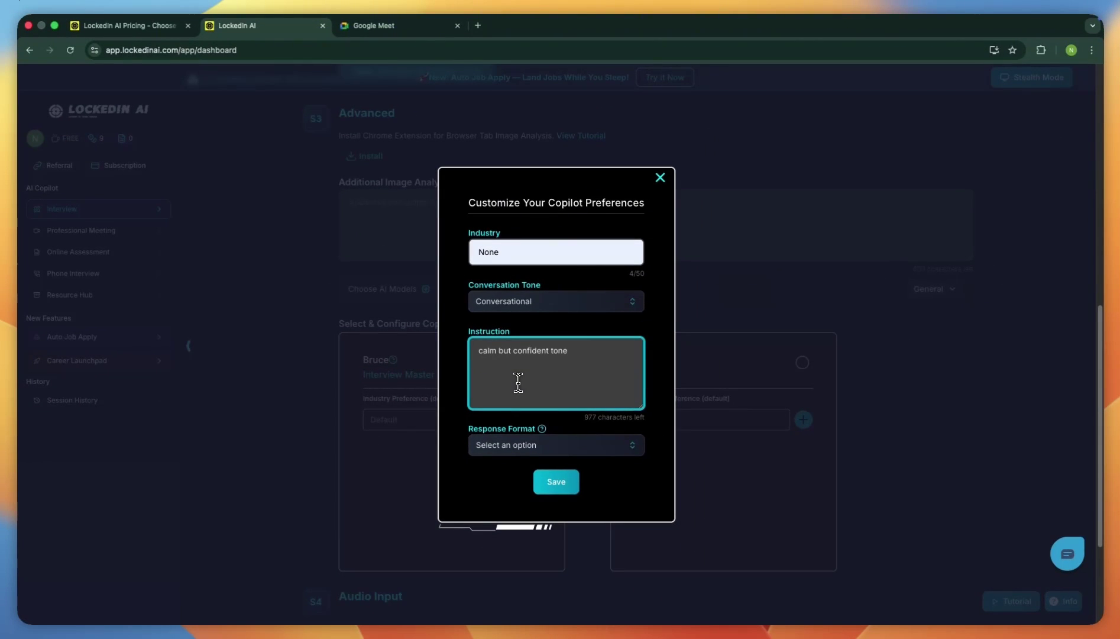
{"action": "left_click", "coordinate": [556, 445]}
{"action": "left_click", "coordinate": [523, 486]}
{"action": "left_click", "coordinate": [556, 482]}
Select the second copilot persona and review the available AI models.
{"action": "left_click", "coordinate": [816, 356]}
{"action": "left_click", "coordinate": [430, 274]}
{"action": "scroll", "coordinate": [446, 373], "scroll_direction": "down", "scroll_amount": 2}
{"action": "scroll", "coordinate": [461, 391], "scroll_direction": "up", "scroll_amount": 2}
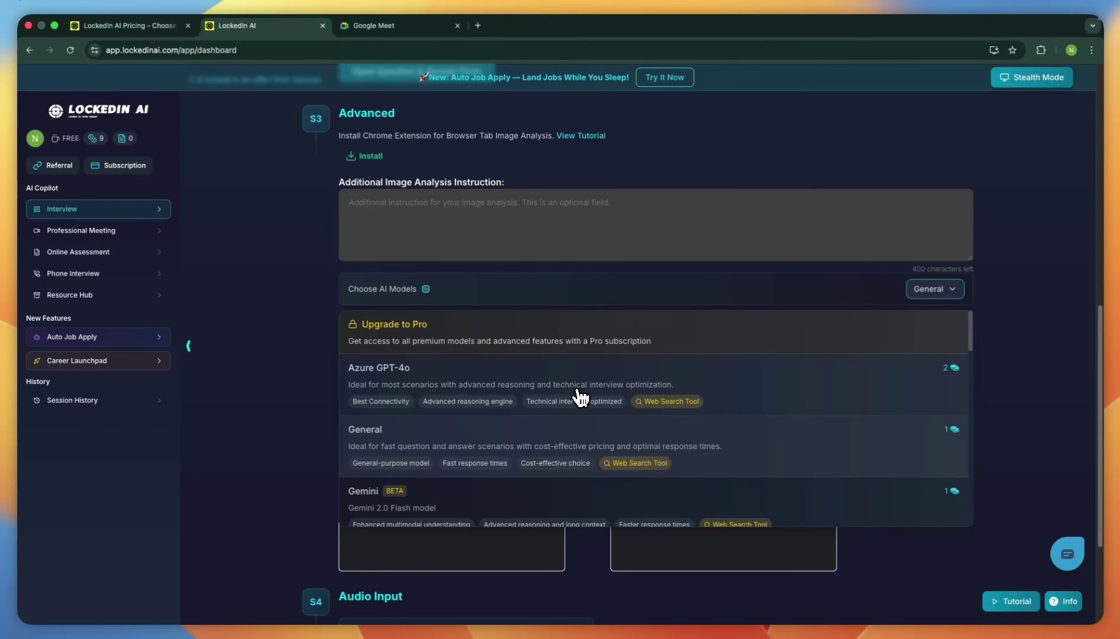
Launch a new copilot session, start recording, and pick the Meet tab.
{"action": "left_click", "coordinate": [958, 393]}
{"action": "left_click", "coordinate": [1012, 83]}
{"action": "left_click", "coordinate": [525, 147]}
Share the Meet tab and ask the copilot 'What is the best editing software?'.
{"action": "left_click", "coordinate": [686, 360]}
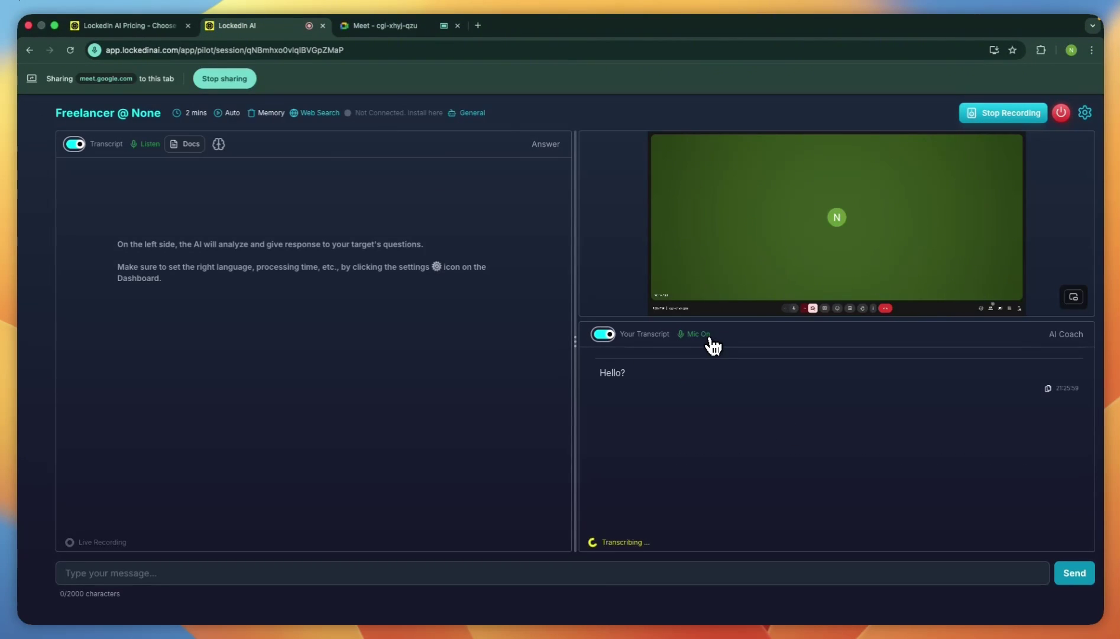
{"action": "left_click", "coordinate": [400, 570]}
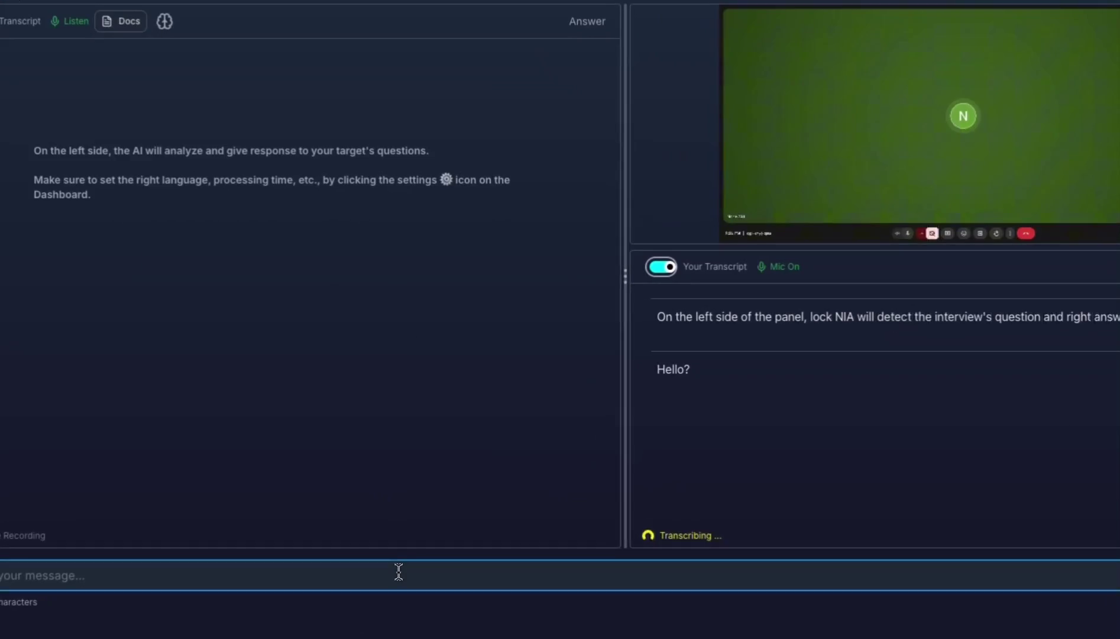
{"action": "type", "text": "What is the best editing software?"}
{"action": "key", "text": "Return"}
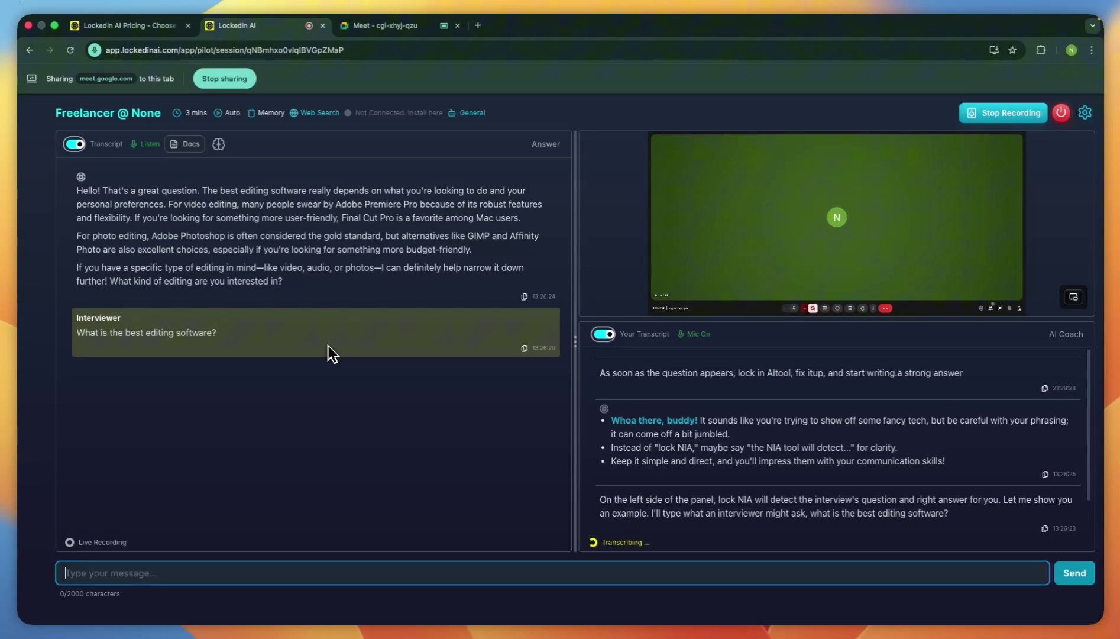
Switch the display to Docs and stop recording the meeting.
{"action": "left_click", "coordinate": [1085, 113]}
{"action": "left_click", "coordinate": [193, 148]}
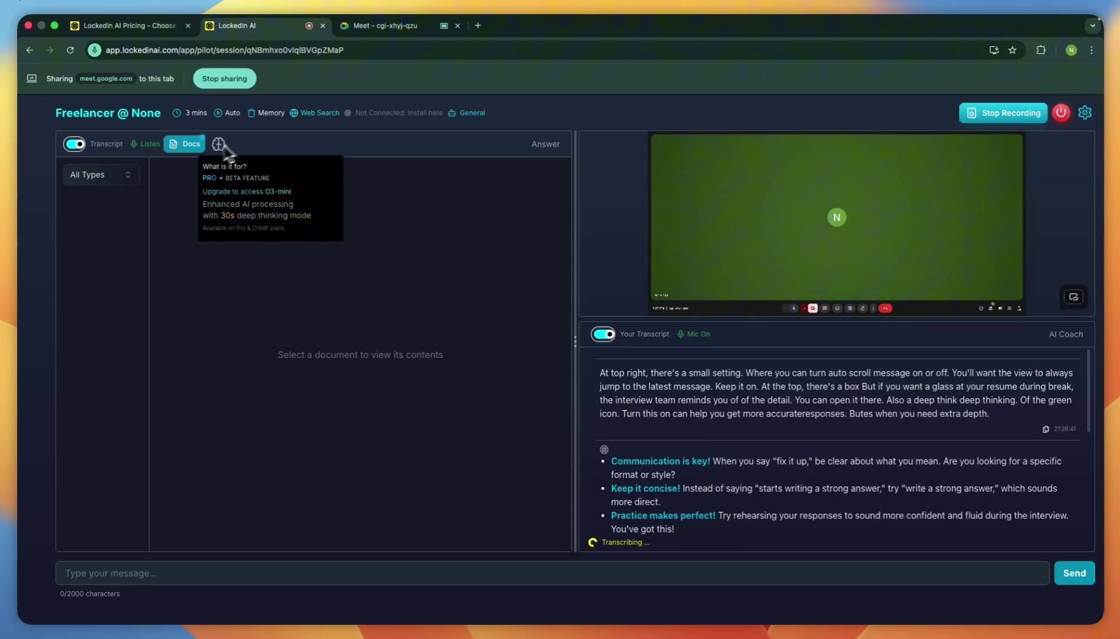
{"action": "left_click", "coordinate": [973, 116]}
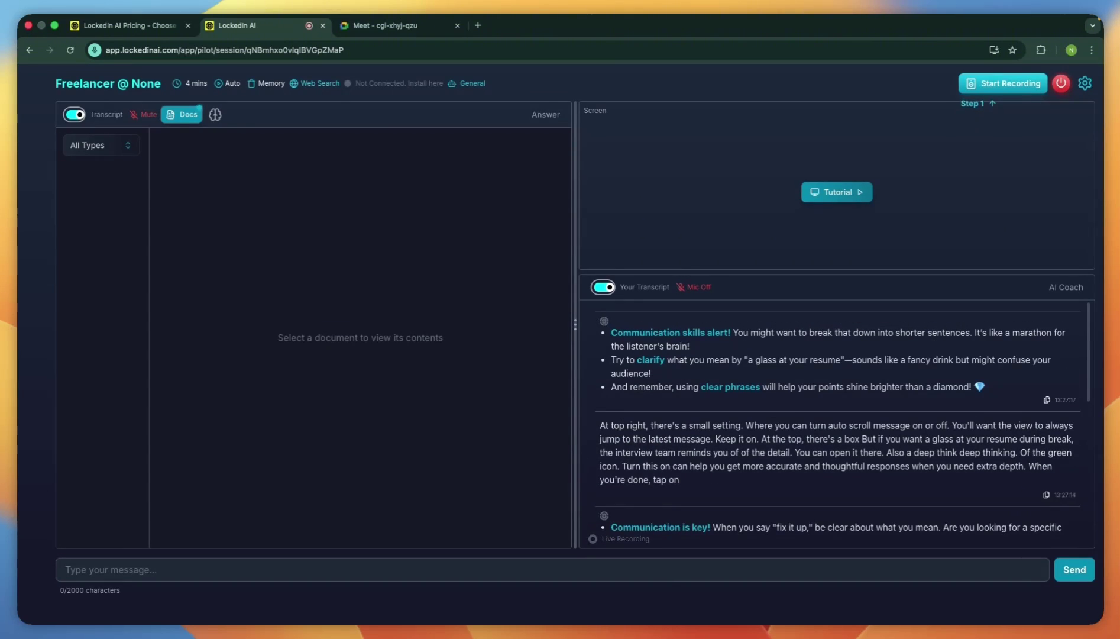
Complete the session, open its saved transcript, then bring up the pricing page.
{"action": "left_click", "coordinate": [1062, 84]}
{"action": "left_click", "coordinate": [573, 388]}
{"action": "left_click", "coordinate": [523, 291]}
{"action": "key", "text": "ctrl+shift+Tab"}
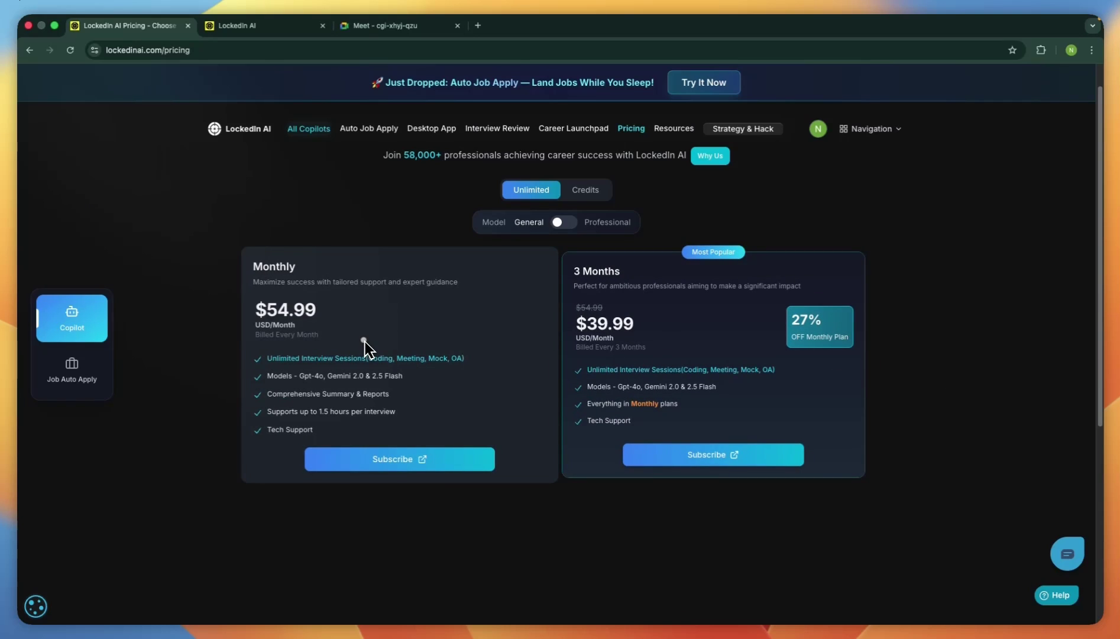